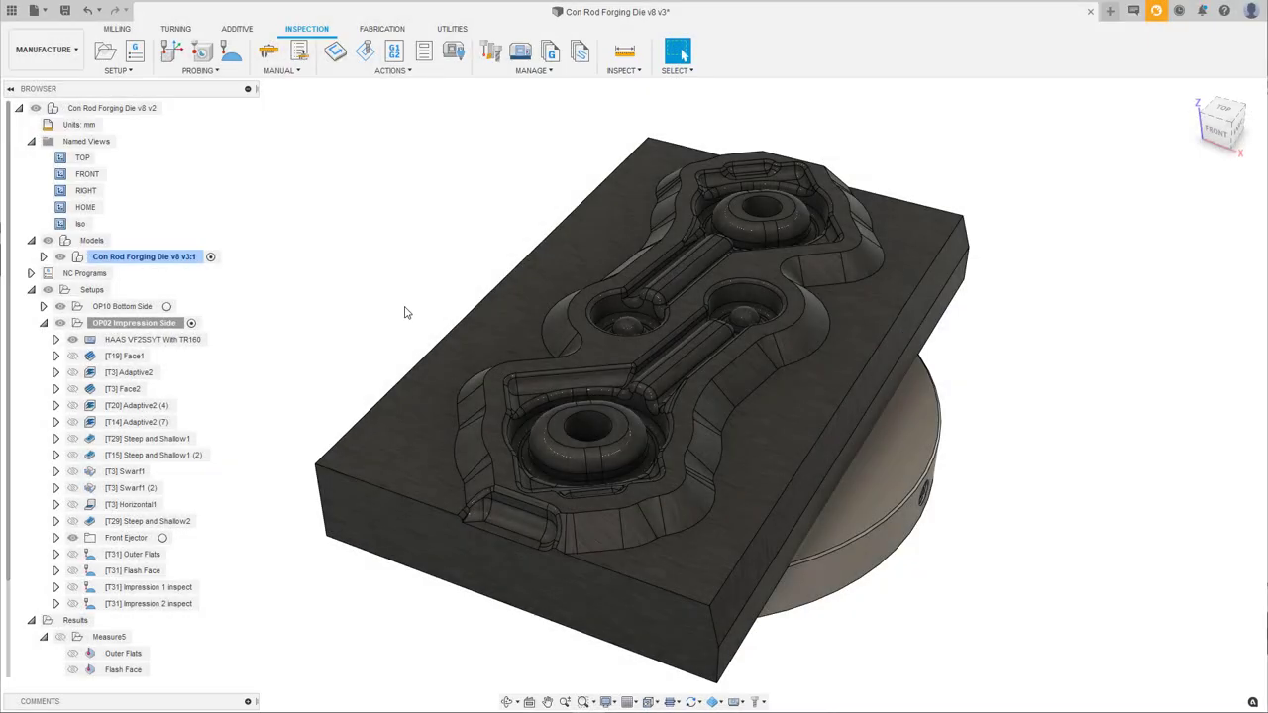
# - Briefly show the Measure5 inspection results, then switch to the Design workspace
pyautogui.click(135, 636)
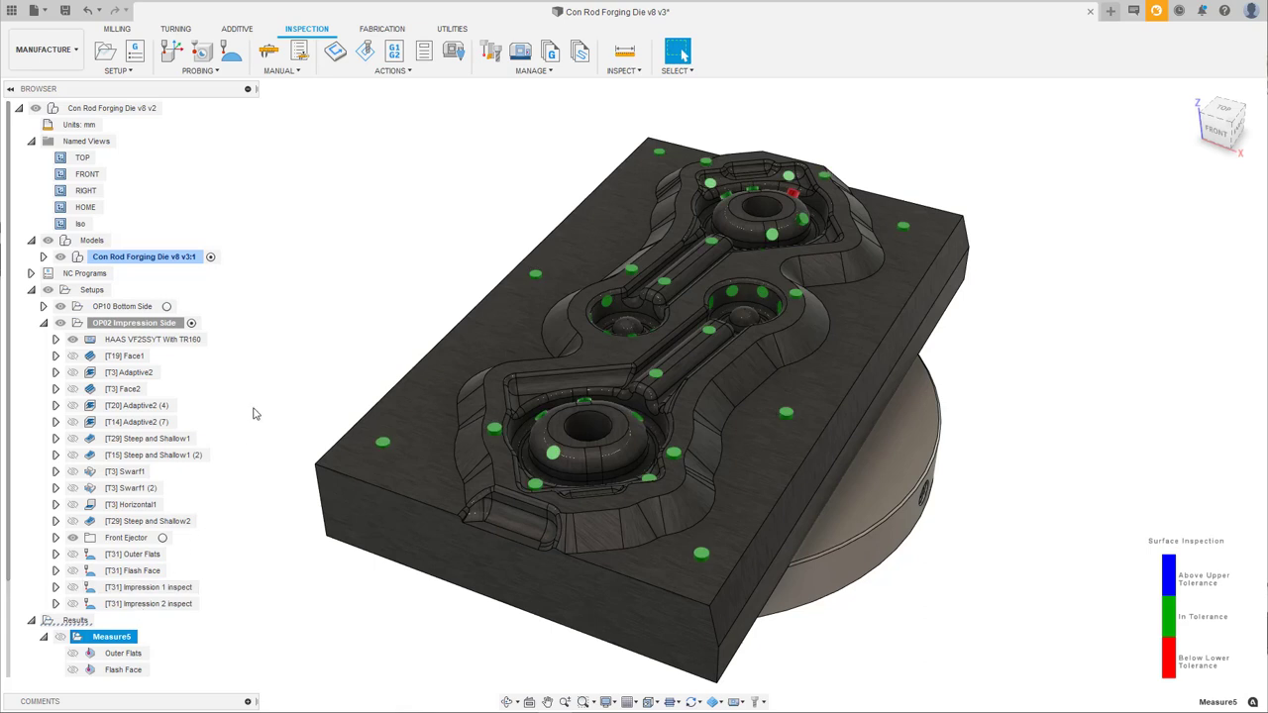
pyautogui.press('Escape')
pyautogui.click(45, 50)
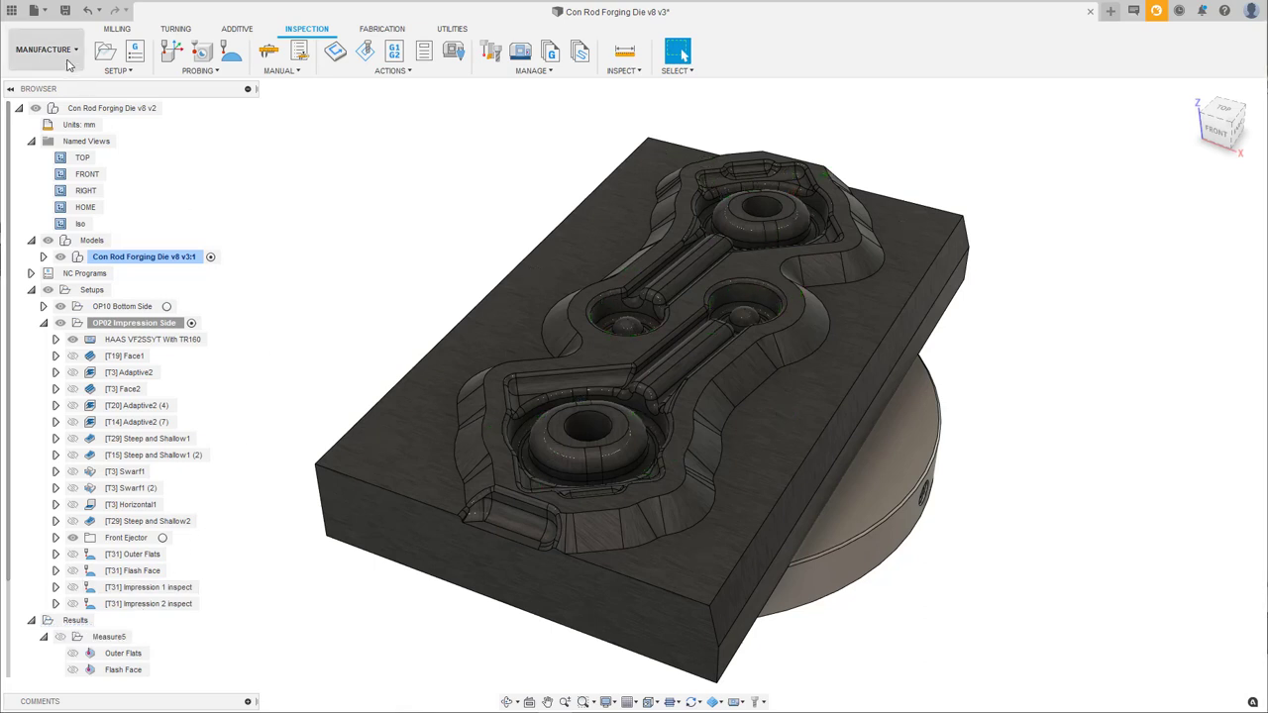
pyautogui.click(50, 85)
# - Edit the die sketch, changing the 1.58 mm dimension to 2.105 mm, and finish it
pyautogui.rightClick(238, 698)
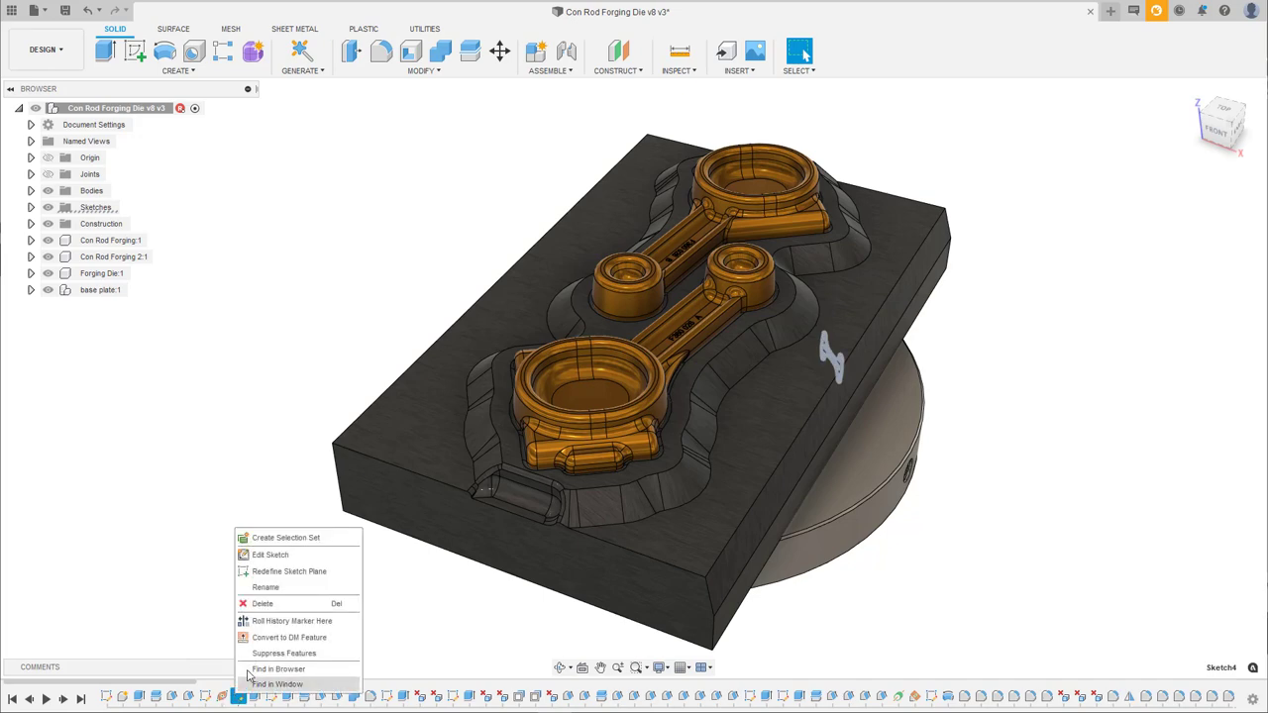
pyautogui.click(287, 552)
pyautogui.scroll(5, 822, 237)
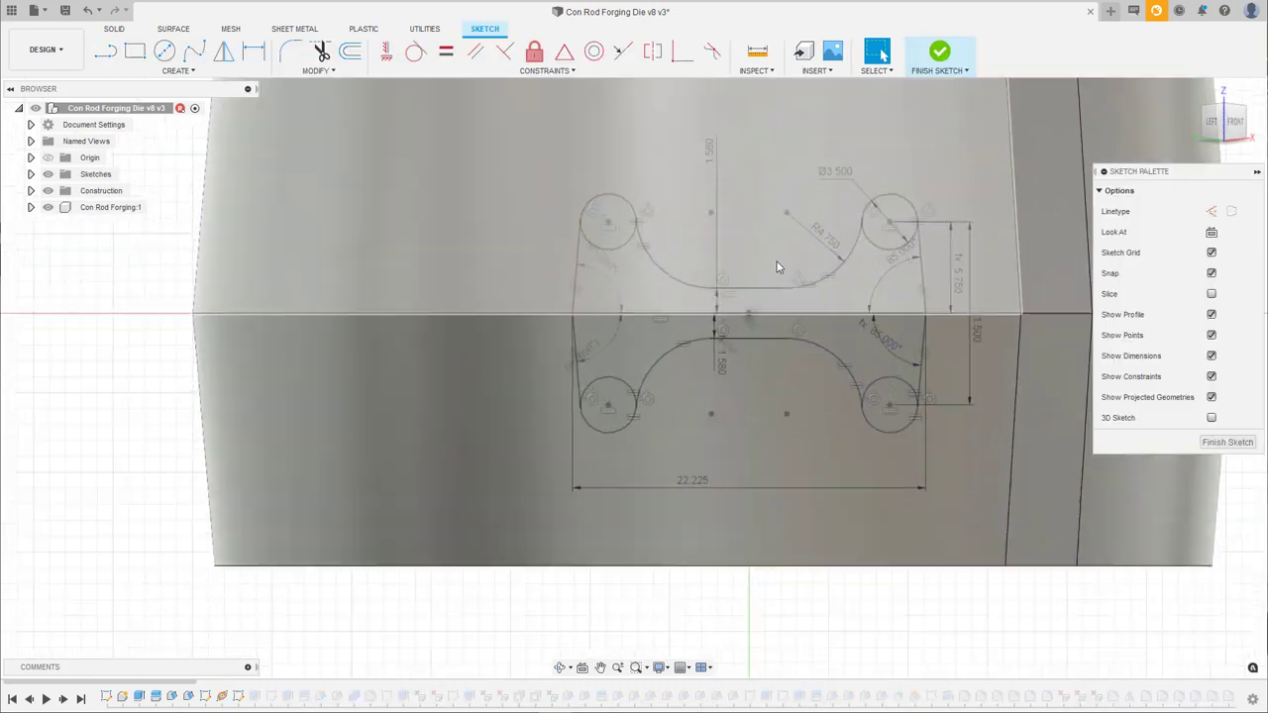
pyautogui.doubleClick(716, 148)
pyautogui.write('2.105')
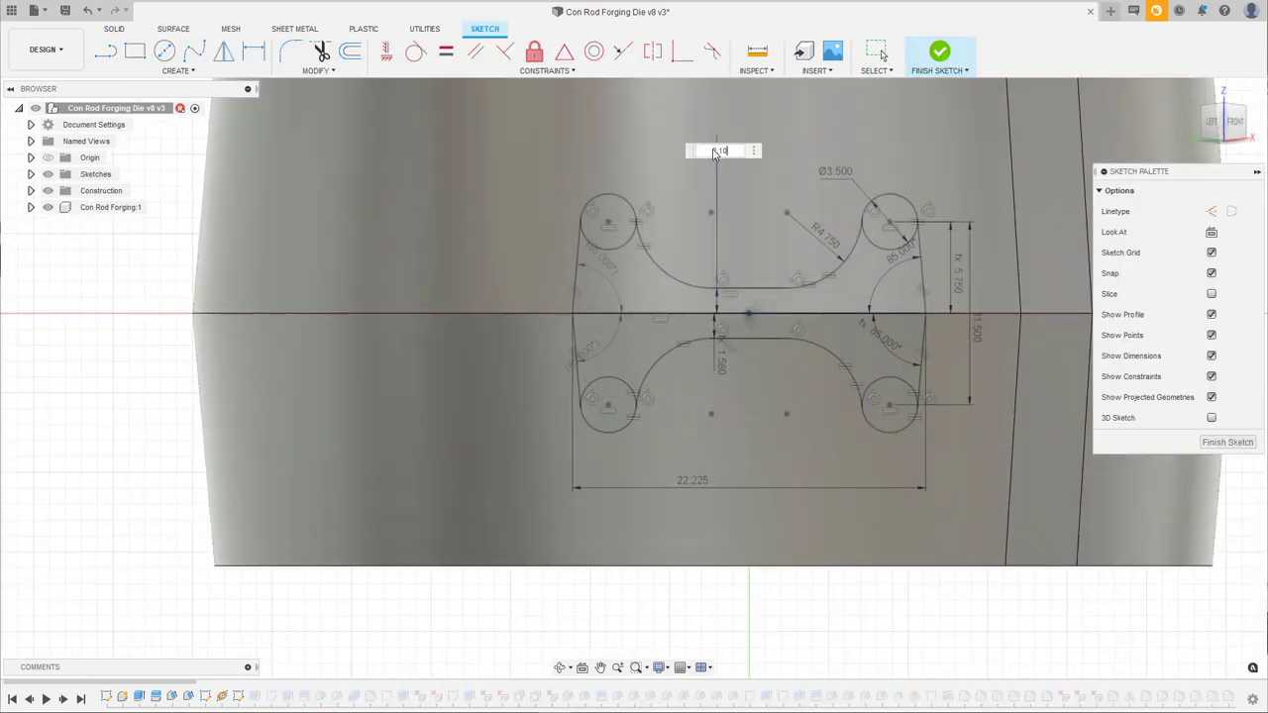
pyautogui.press('Return')
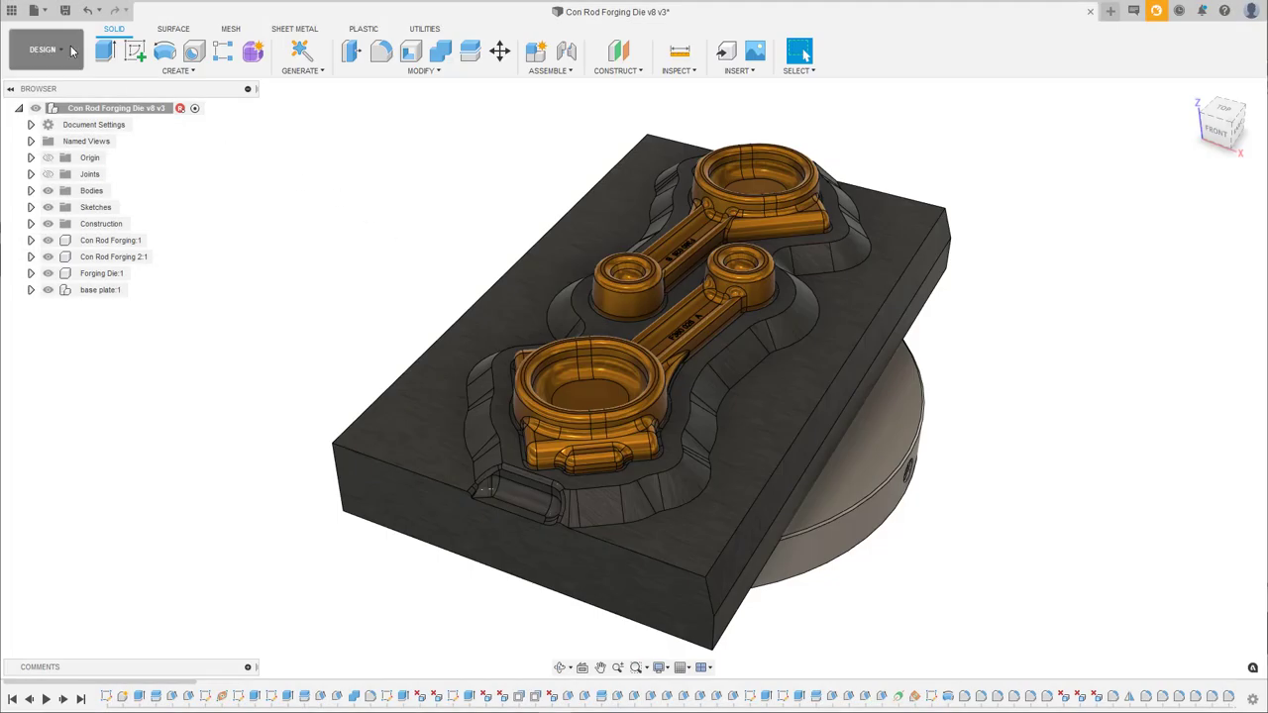
pyautogui.click(45, 50)
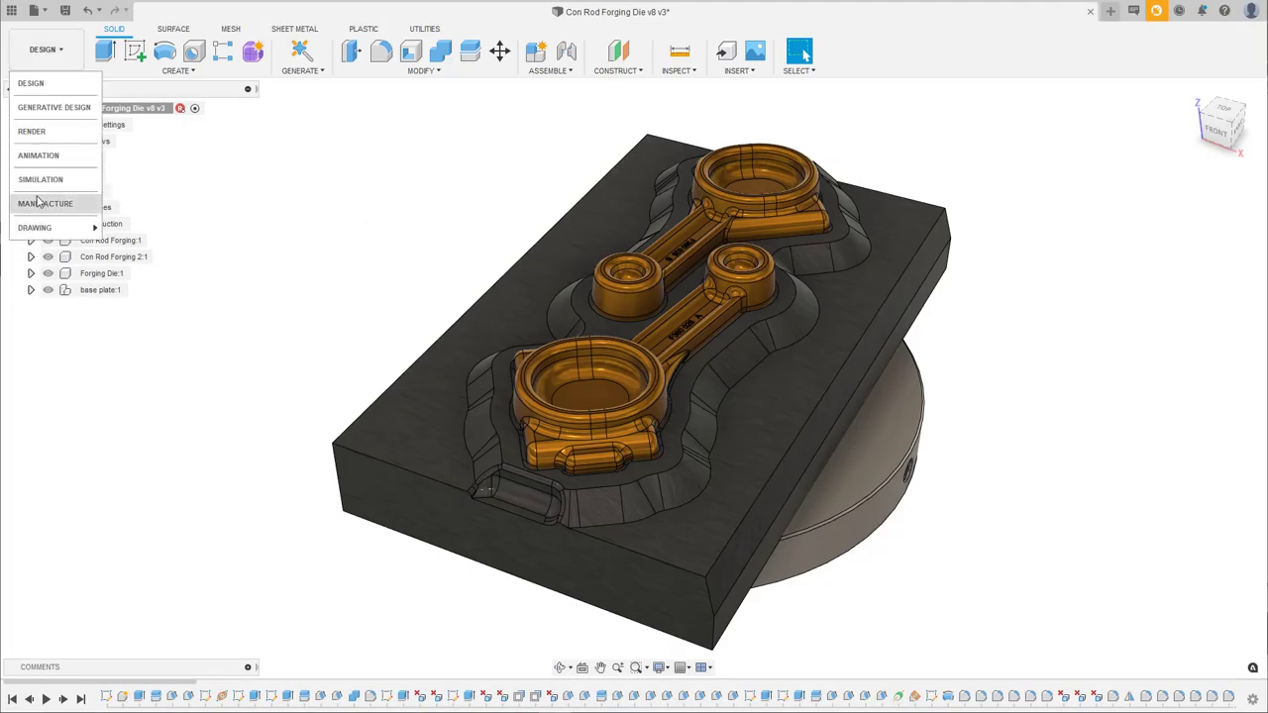
# - Back in Manufacture, search preview features for 'live' and enable Live Machine Part Alignment
pyautogui.click(37, 202)
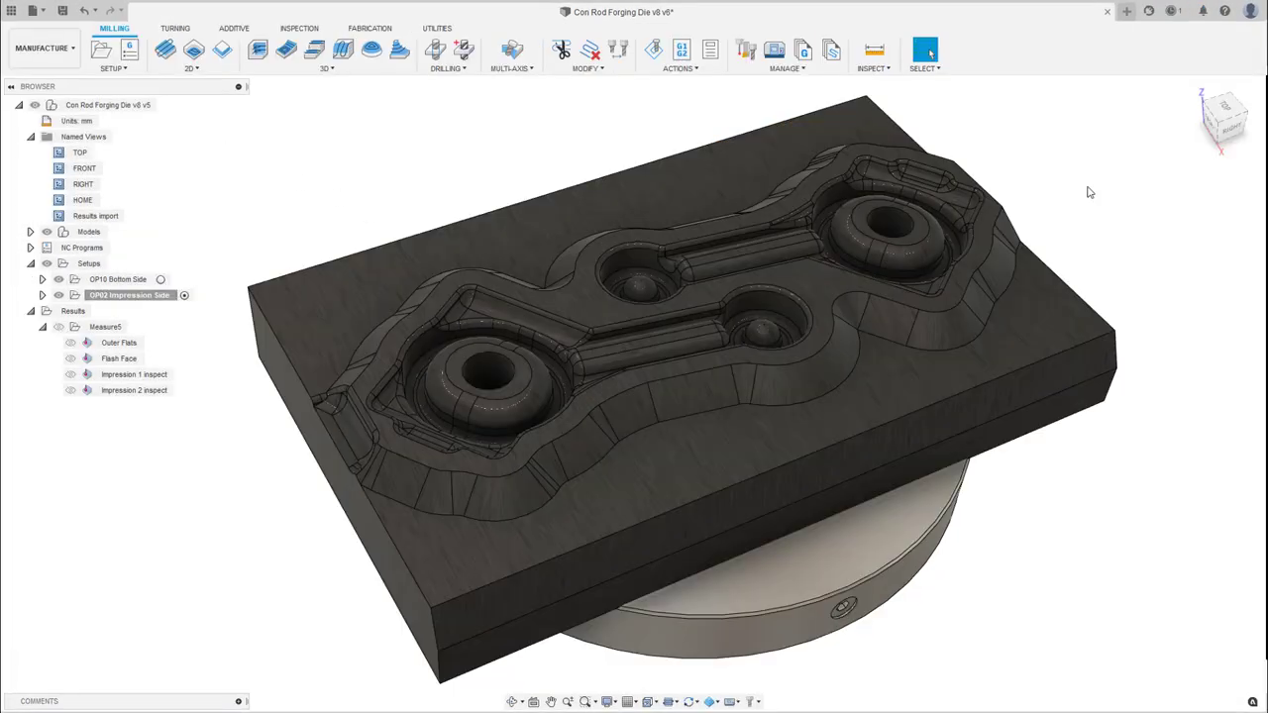
pyautogui.click(1249, 12)
pyautogui.click(1224, 50)
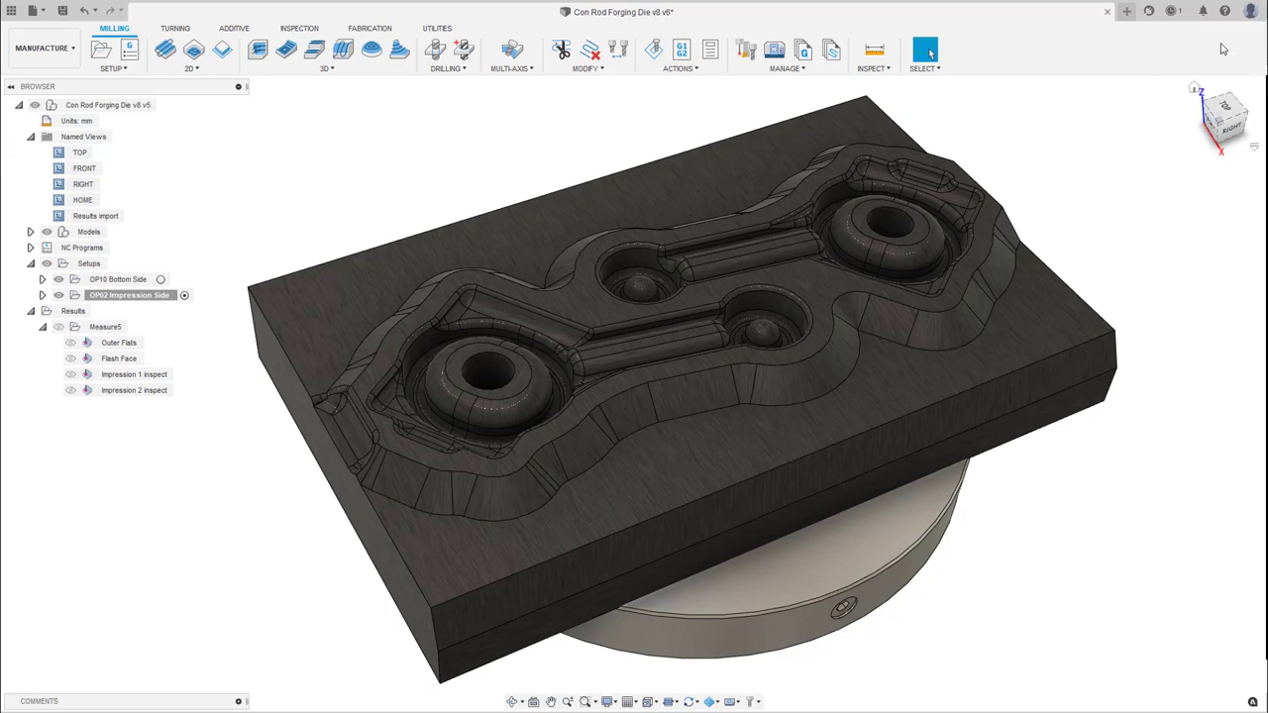
pyautogui.click(360, 458)
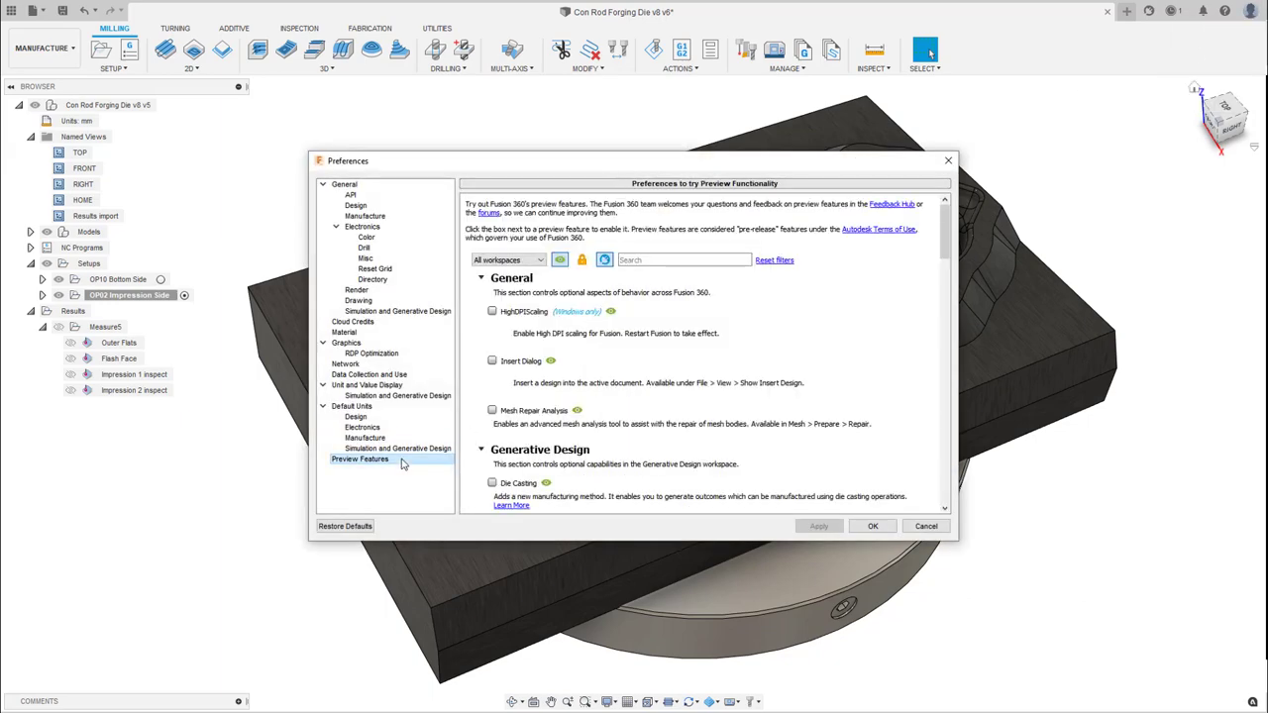
pyautogui.click(660, 257)
pyautogui.write('live')
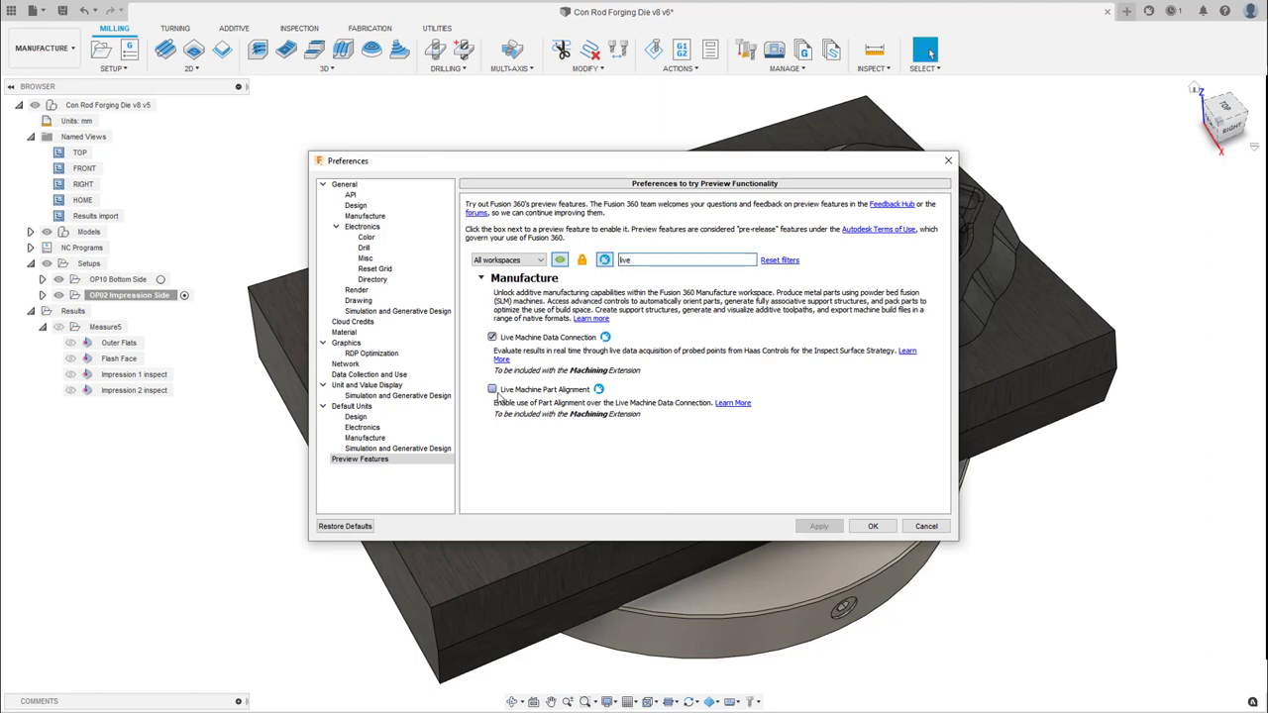
pyautogui.click(494, 390)
pyautogui.click(873, 526)
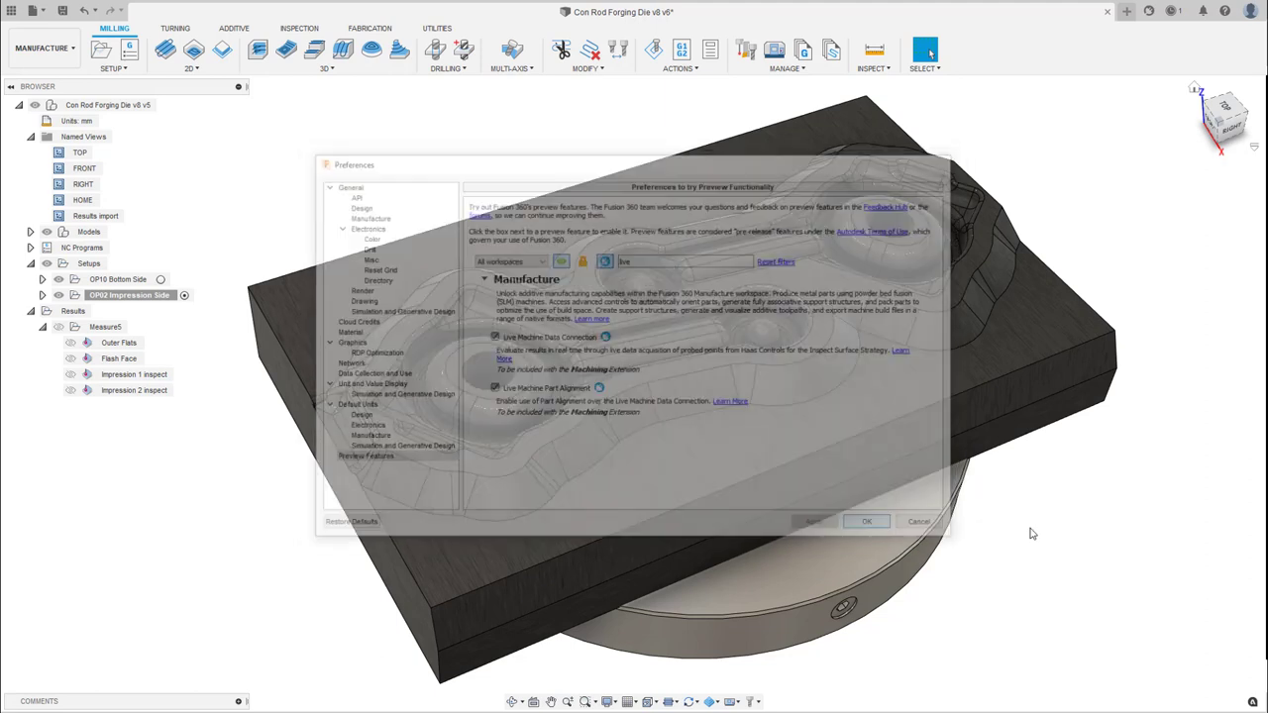
pyautogui.rightClick(170, 295)
# - Duplicate OP02 Impression Side, clear its operations, and add a facing pass with tool orientation
pyautogui.click(208, 315)
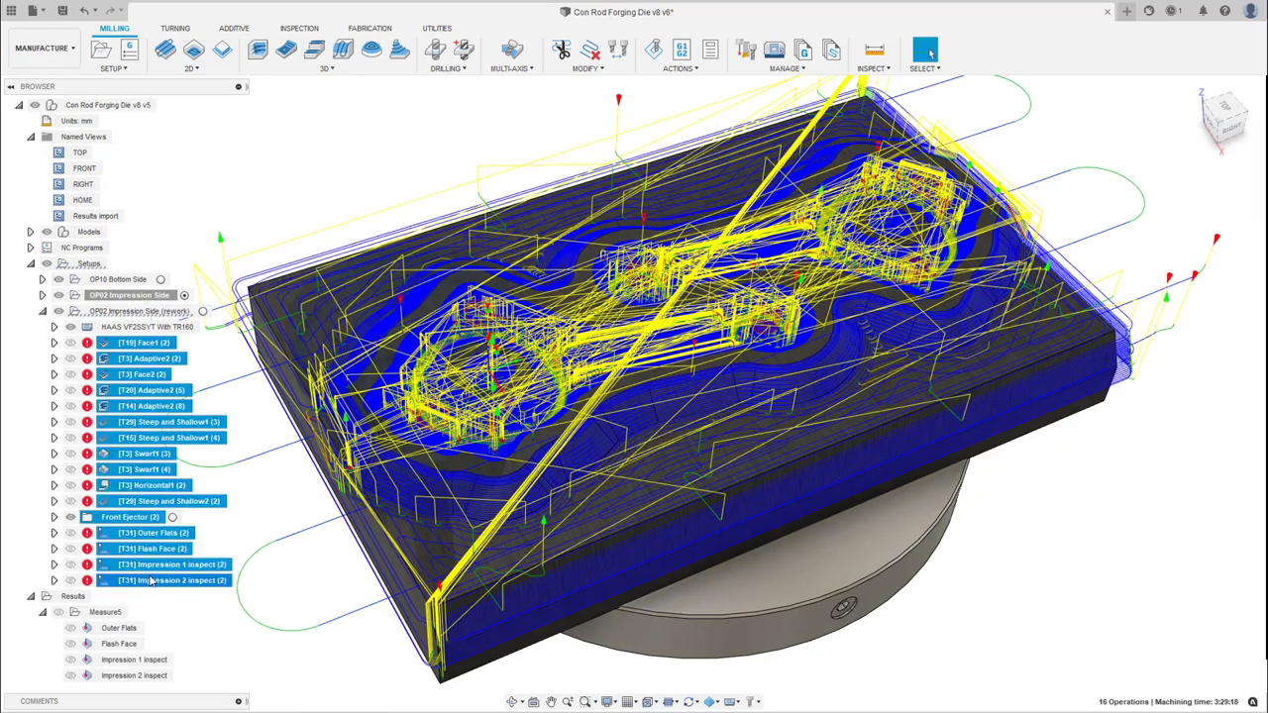
pyautogui.press('Delete')
pyautogui.click(164, 50)
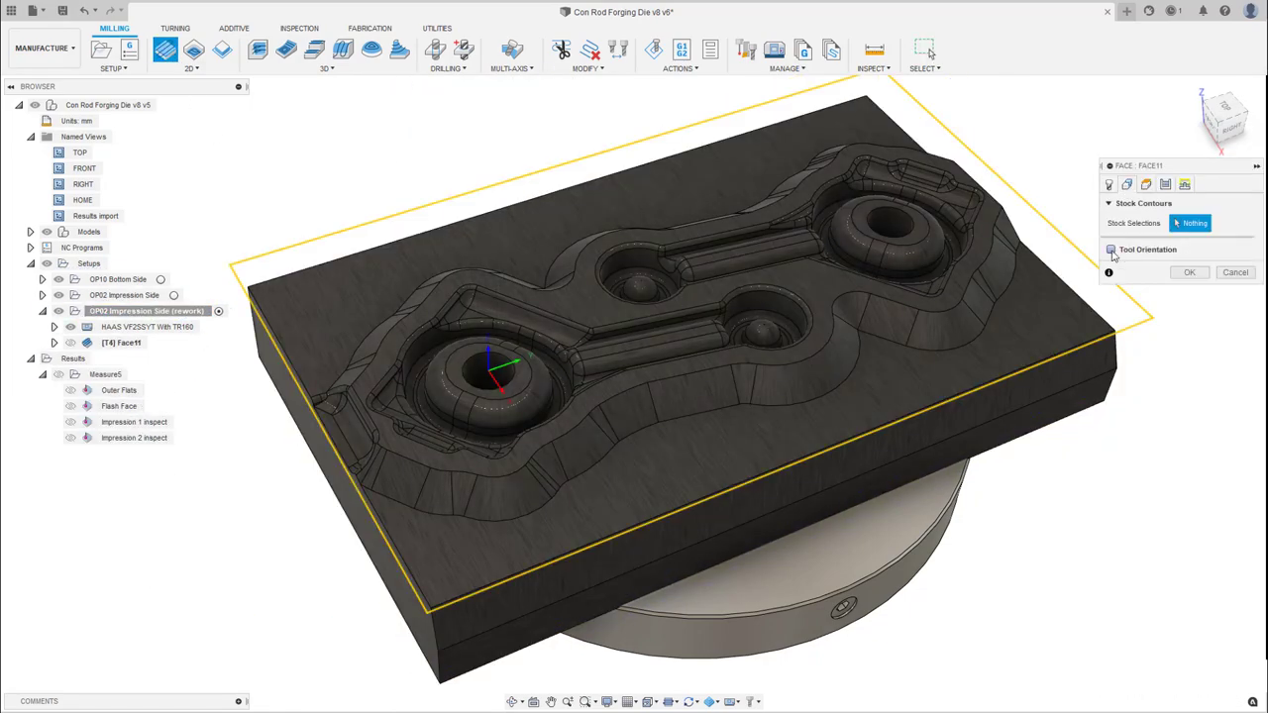
pyautogui.click(1110, 251)
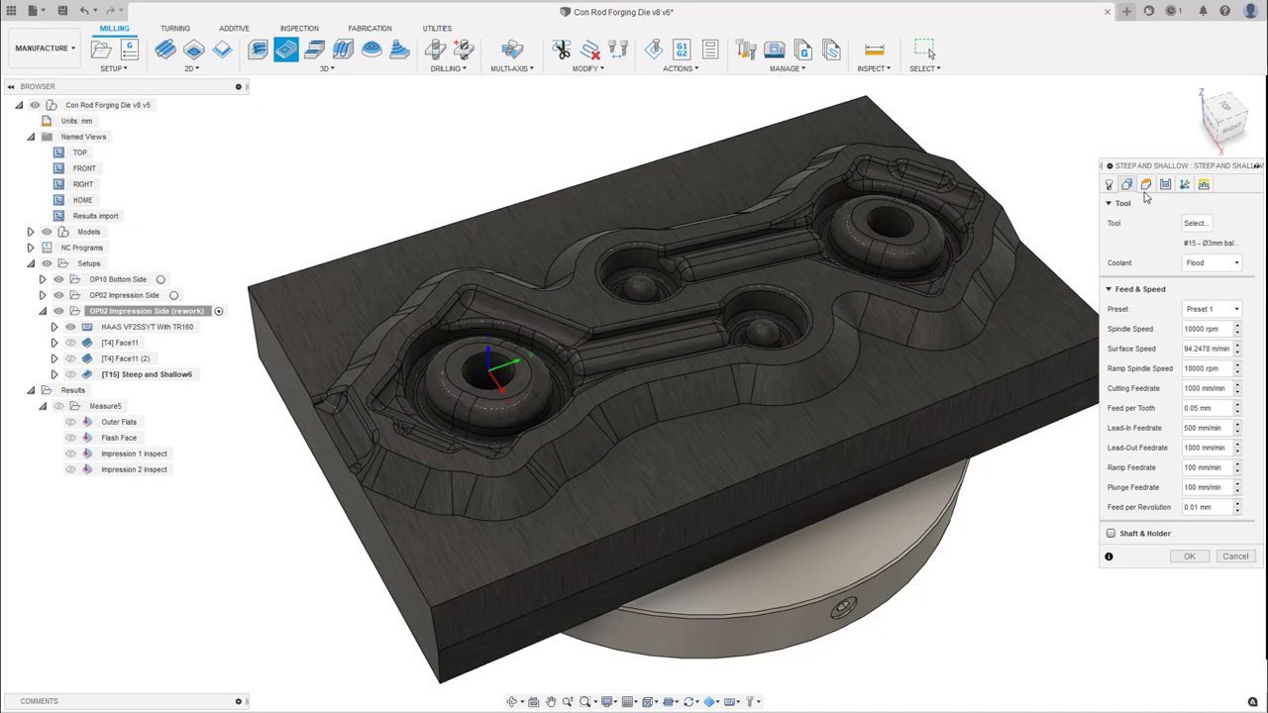
# - Confine the Steep and Shallow finish to the two slot outlines as machining boundary
pyautogui.click(1146, 184)
pyautogui.click(1214, 223)
pyautogui.click(1209, 263)
pyautogui.click(724, 342)
pyautogui.click(823, 253)
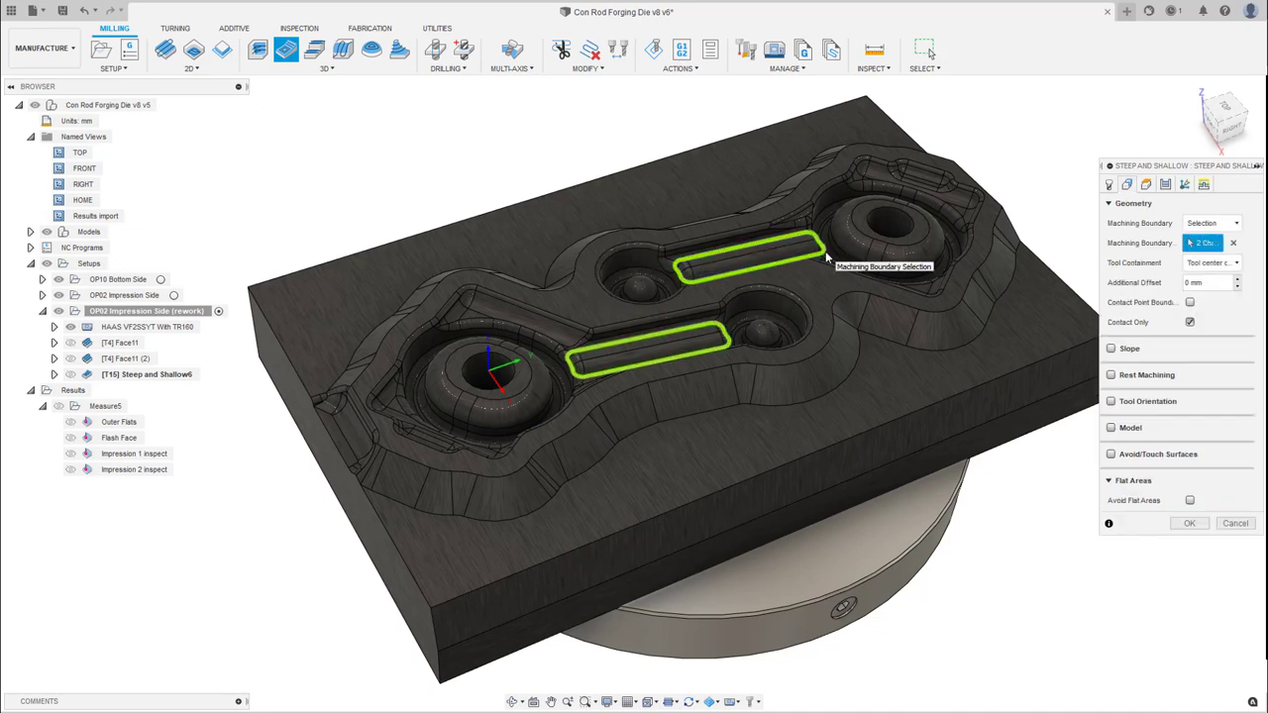
pyautogui.click(1190, 524)
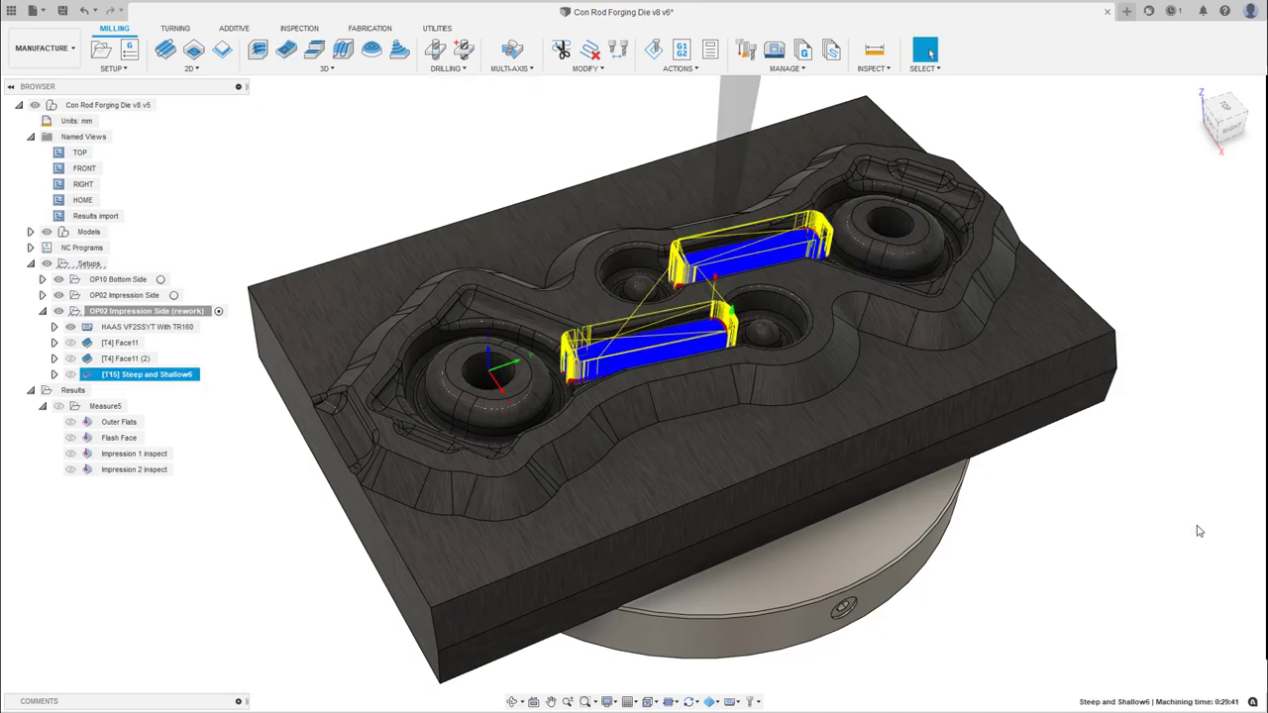
pyautogui.click(302, 28)
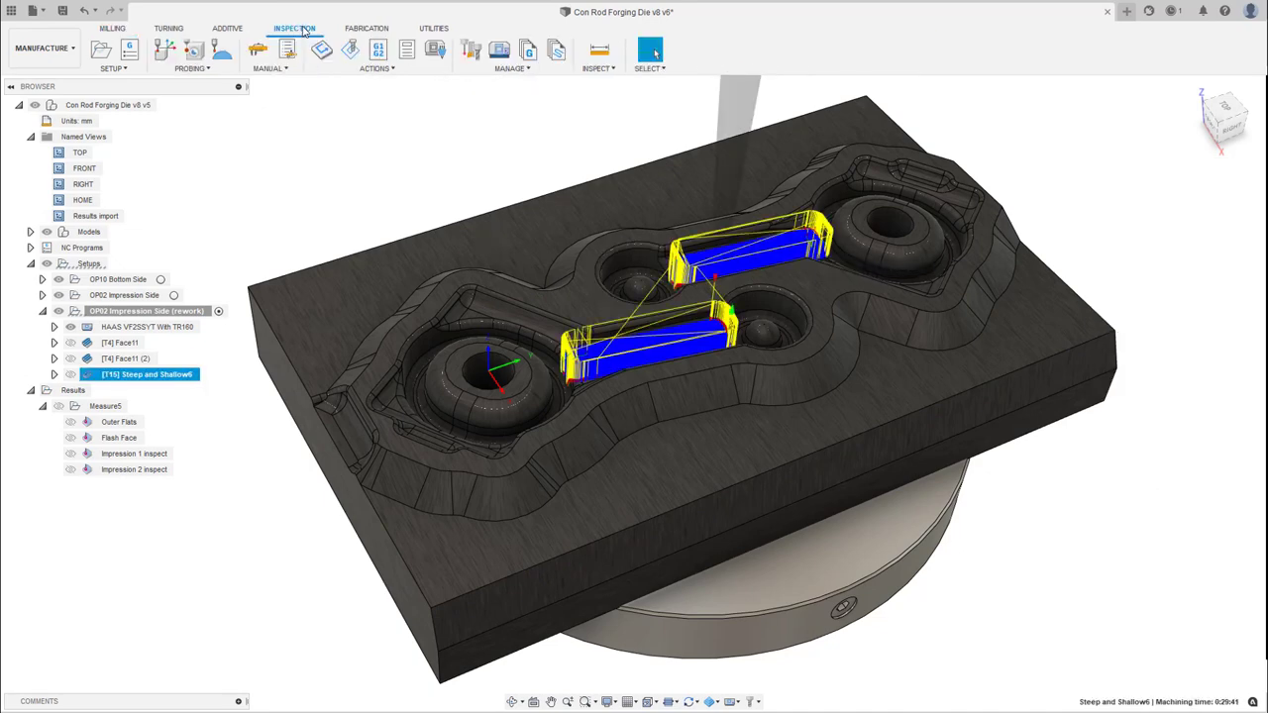
# - Probe 11 points across the two slot faces with 3 mm approach and overtravel, creating Inspect11
pyautogui.click(222, 50)
pyautogui.click(546, 320)
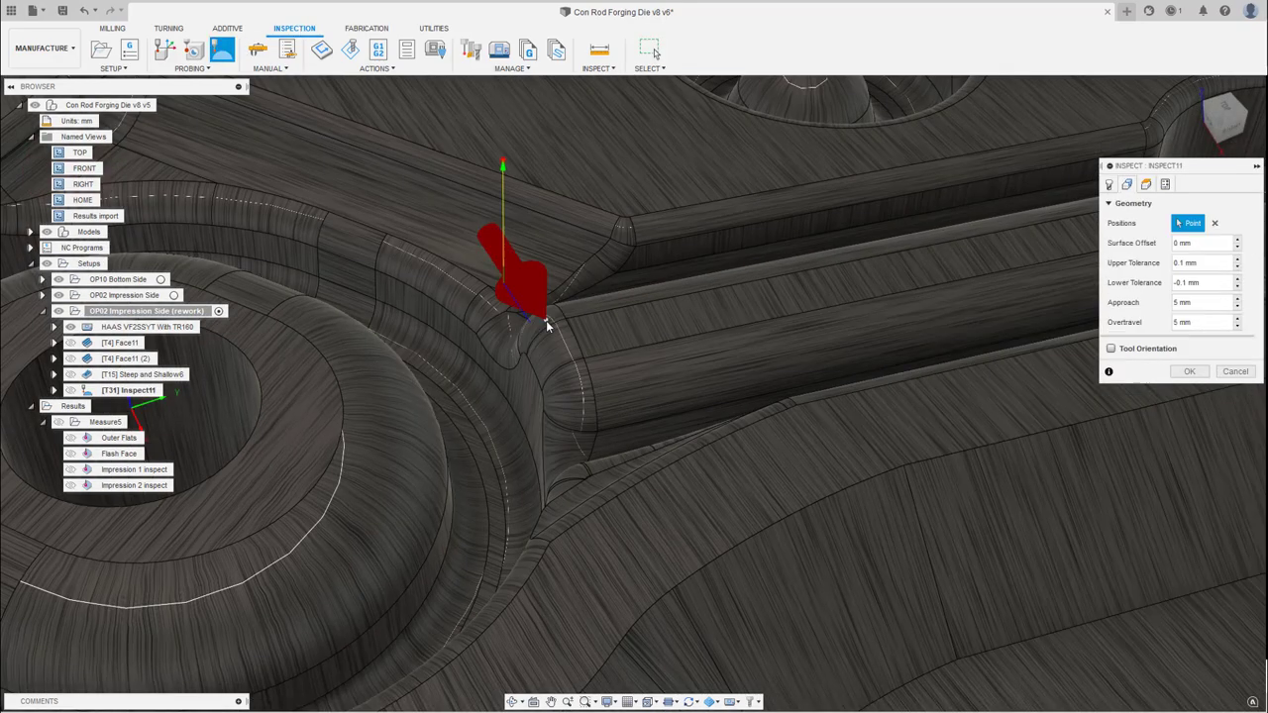
pyautogui.click(735, 360)
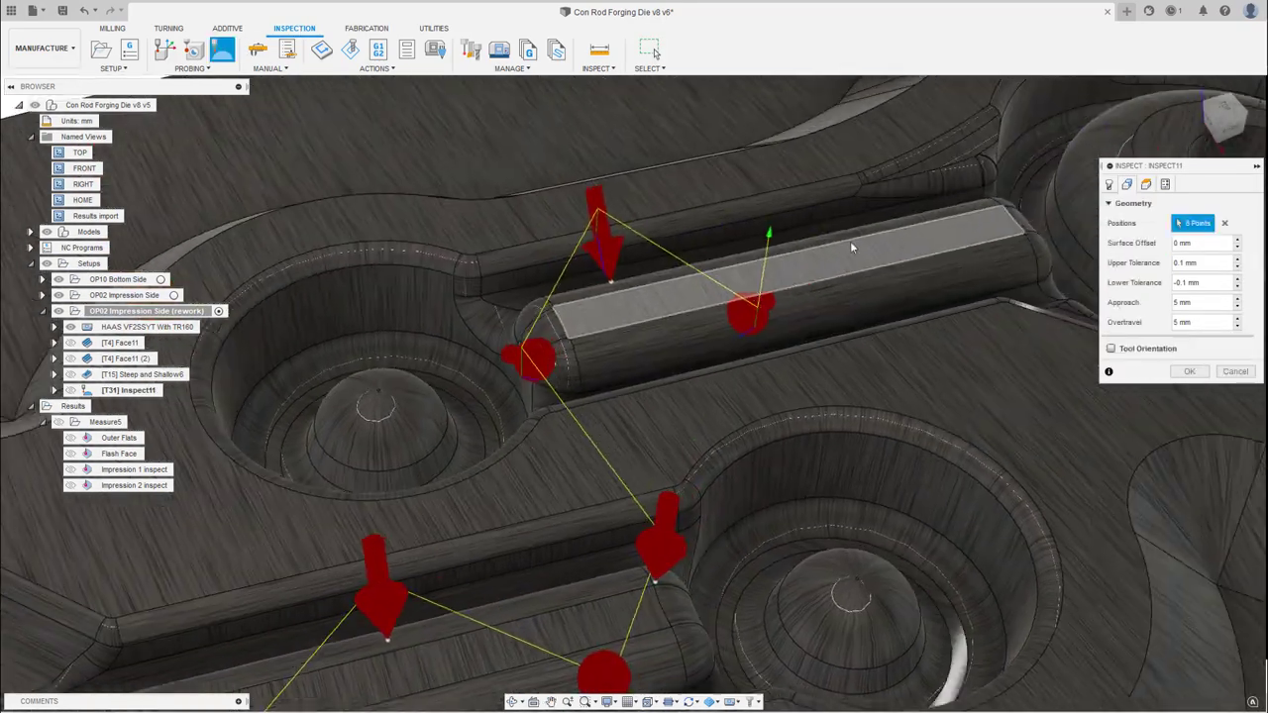
pyautogui.click(854, 230)
pyautogui.click(966, 263)
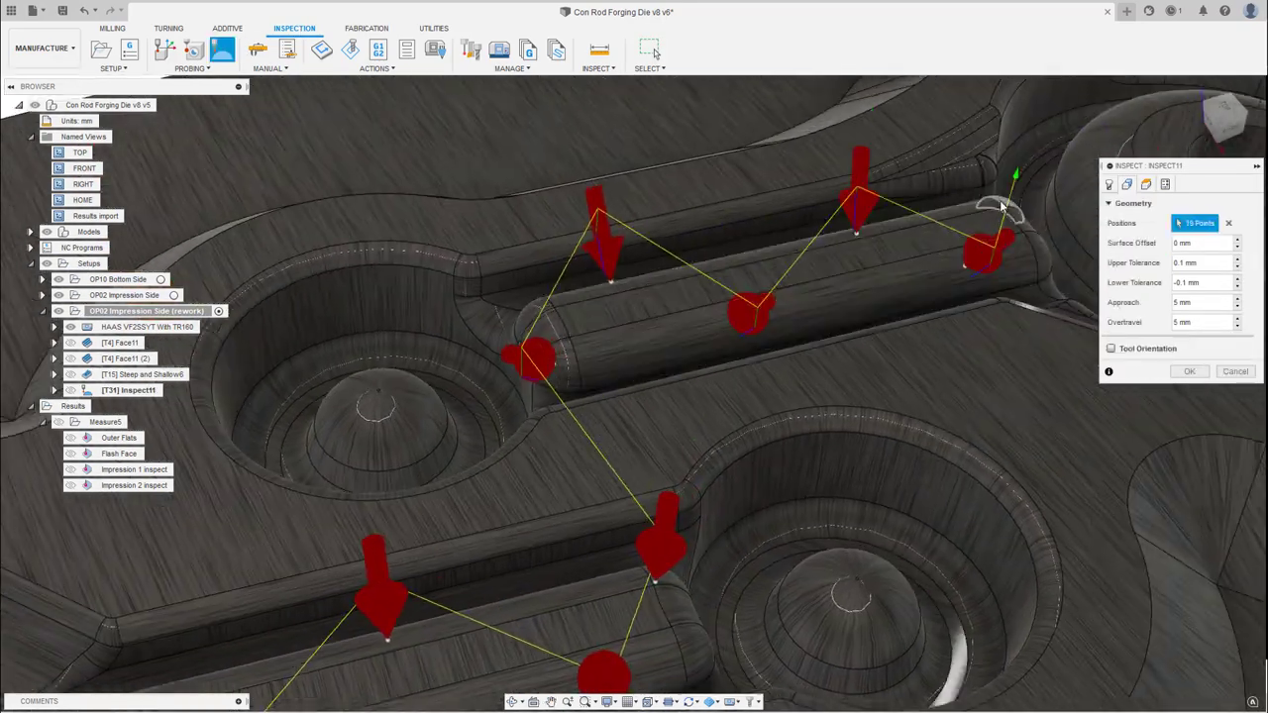
pyautogui.click(999, 199)
pyautogui.doubleClick(1182, 302)
pyautogui.write('3')
pyautogui.press('Tab')
pyautogui.write('3')
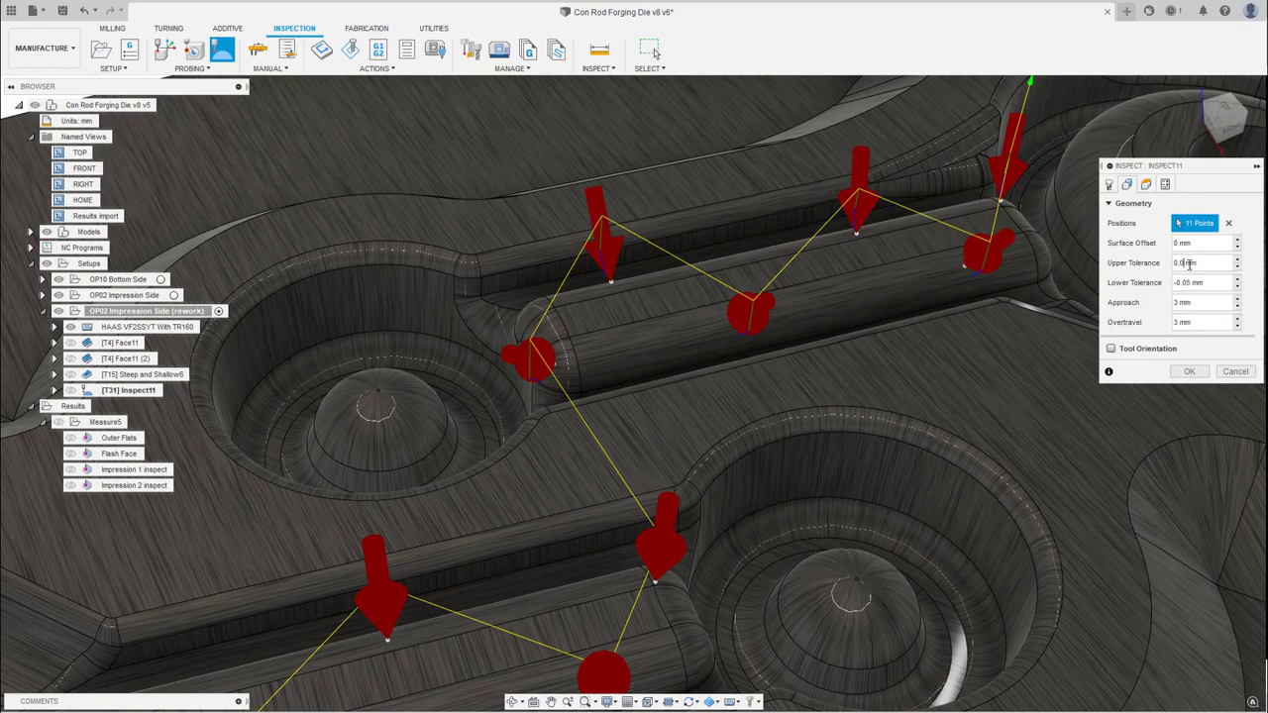
pyautogui.click(1189, 372)
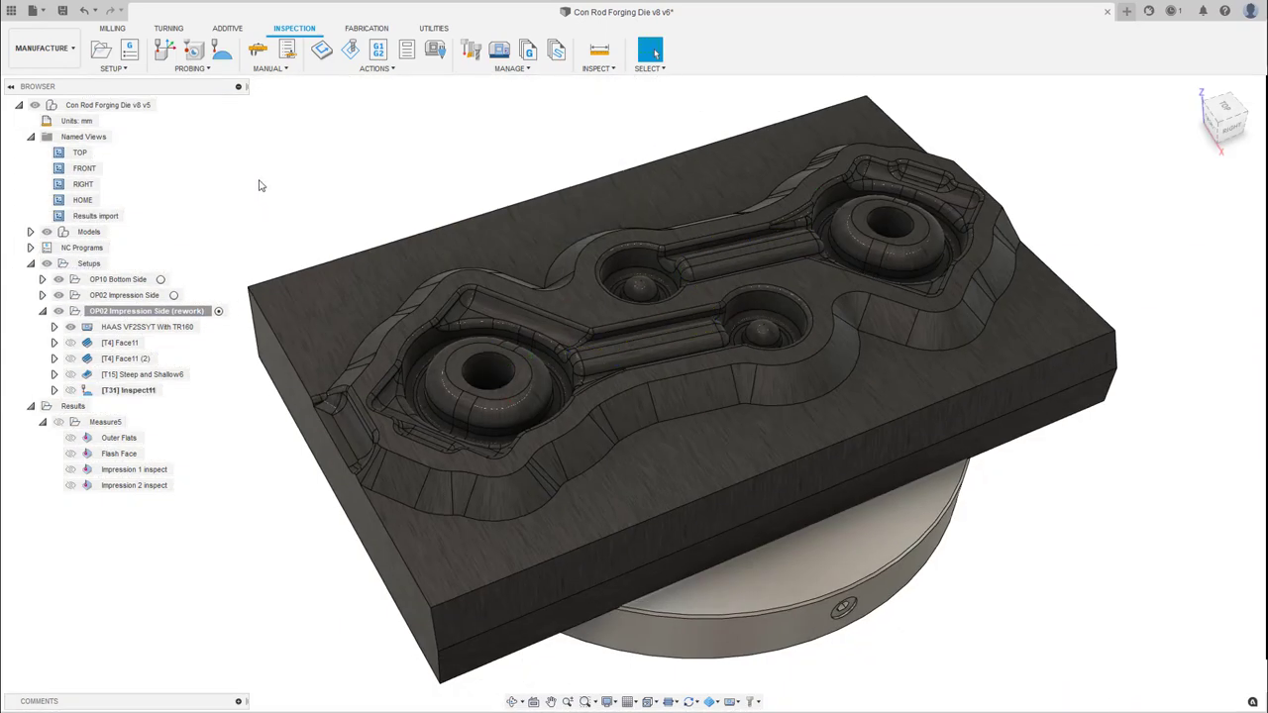
# - Create Part Alignment5 as a live part alignment using the 3-axis method
pyautogui.click(204, 70)
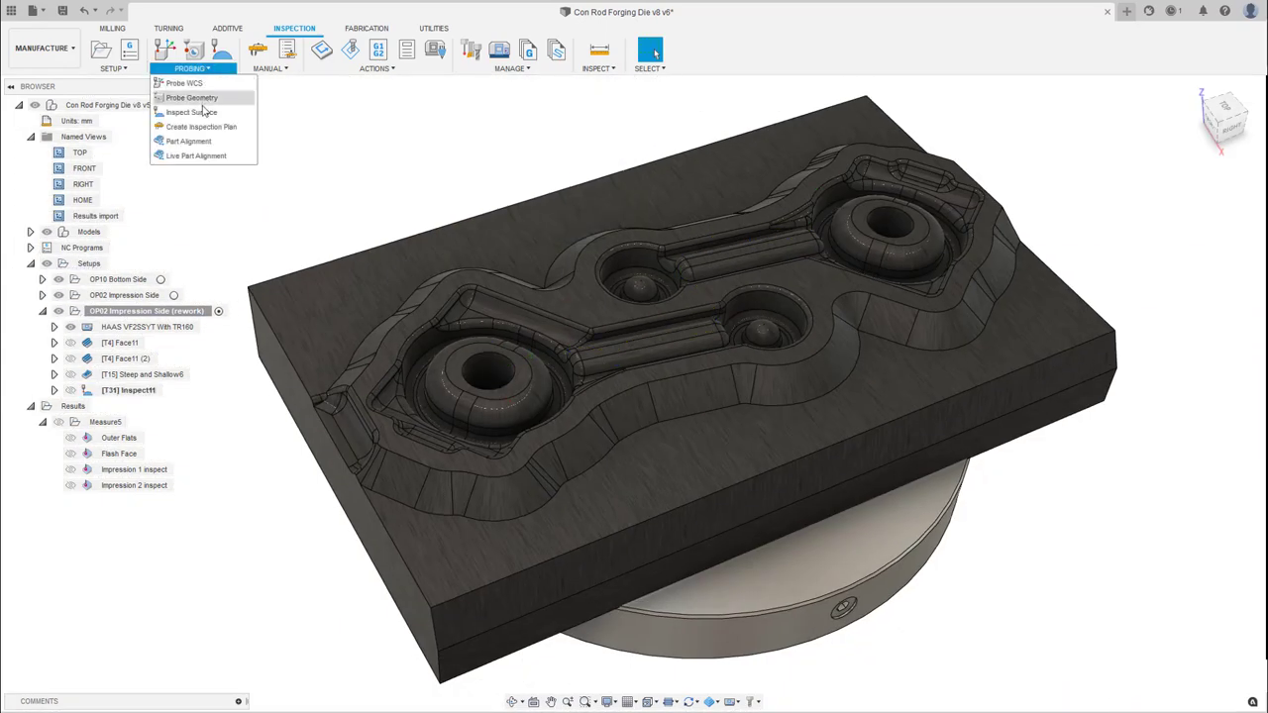
pyautogui.click(201, 157)
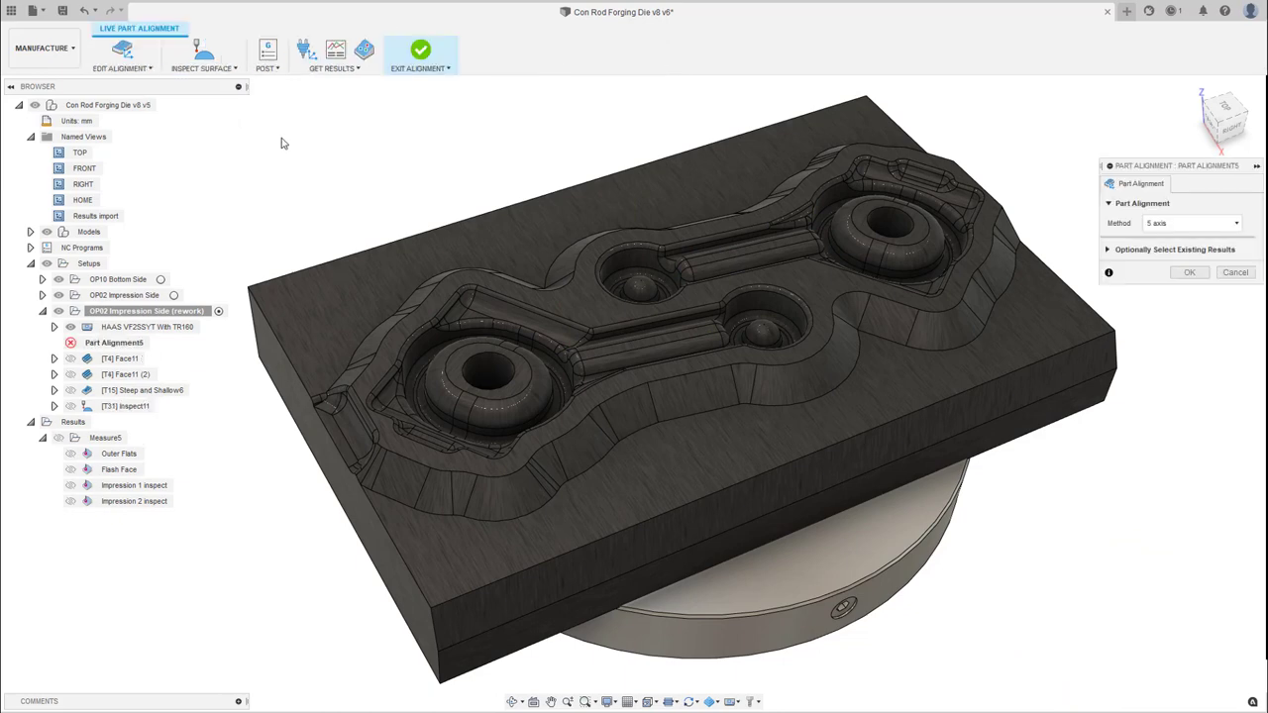
pyautogui.click(1194, 225)
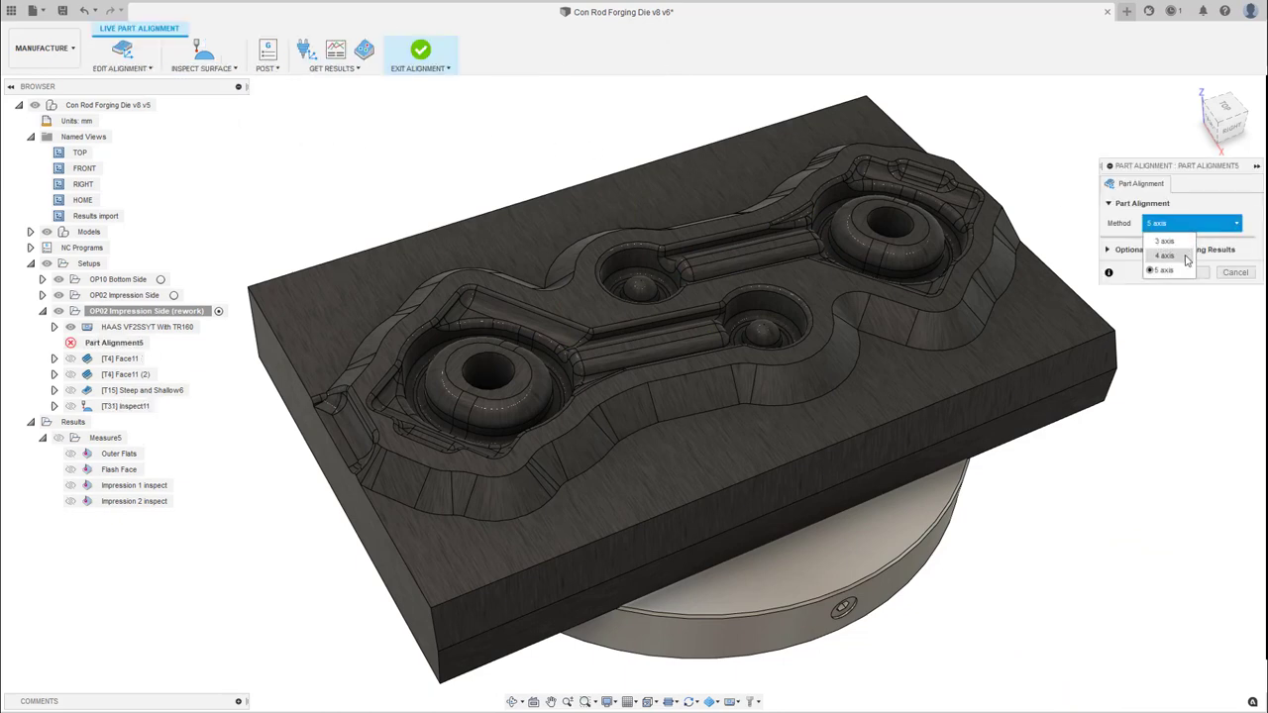
pyautogui.click(1177, 244)
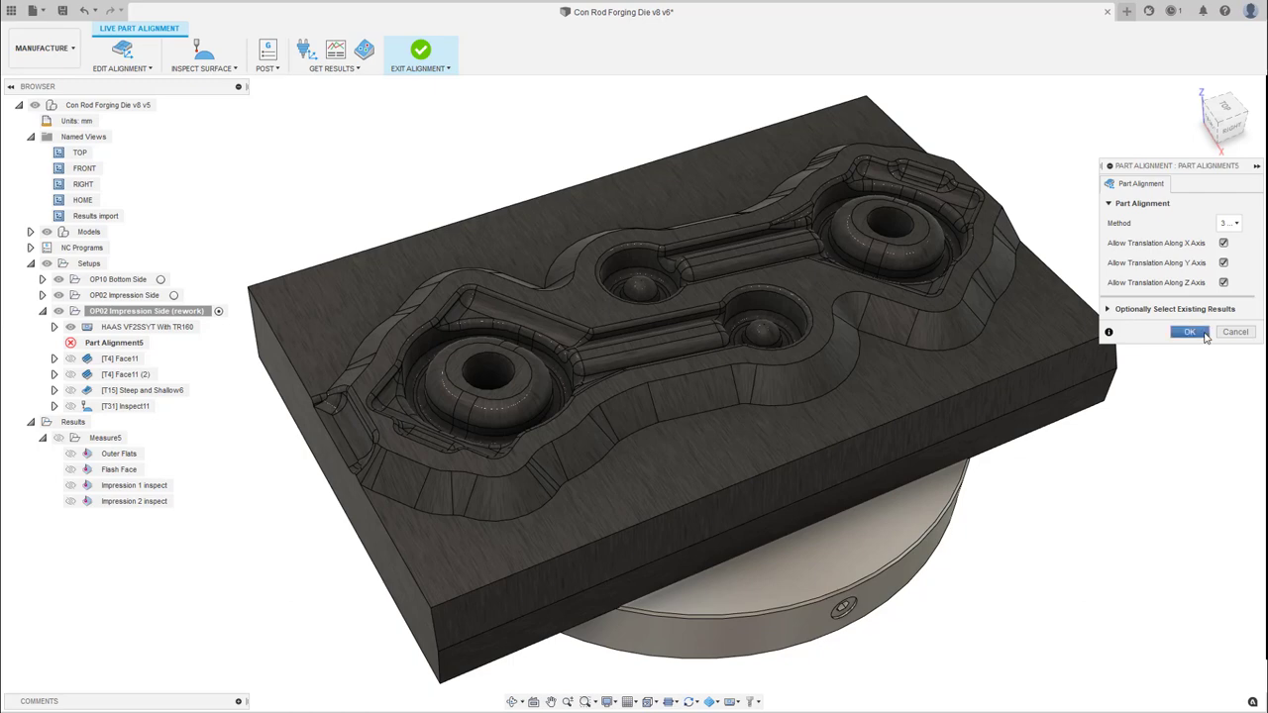
pyautogui.click(1194, 333)
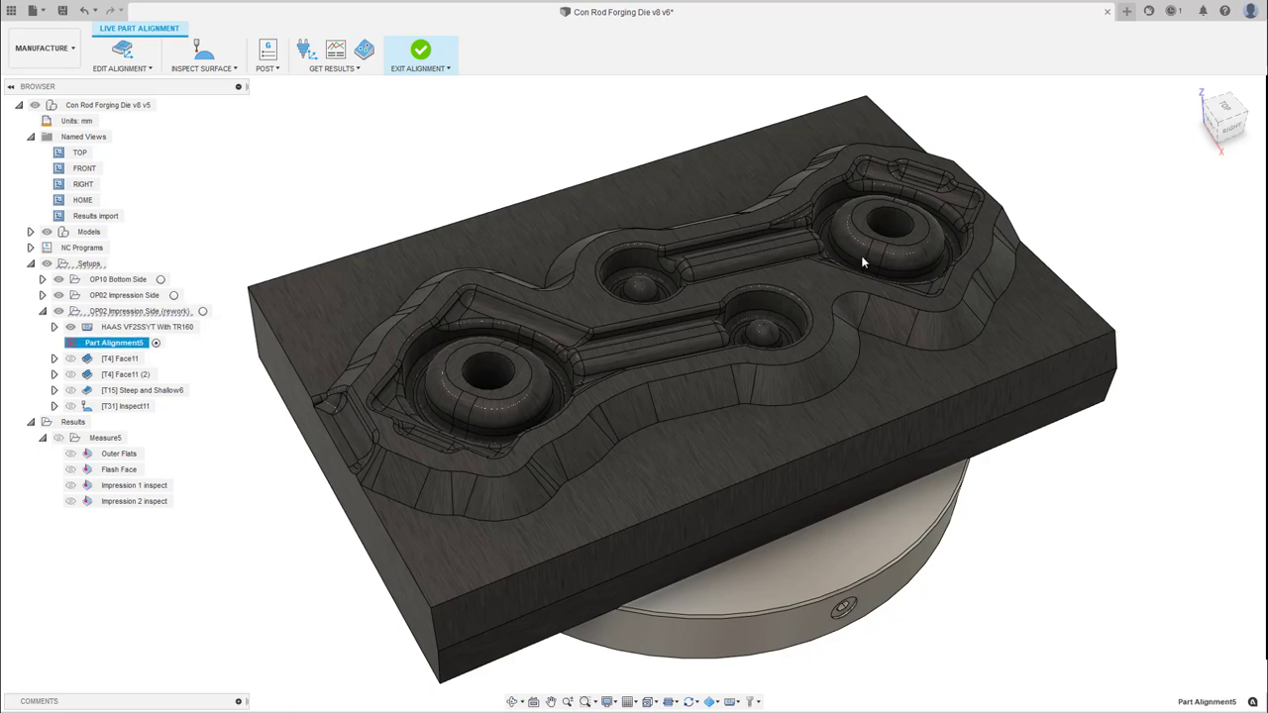
pyautogui.click(204, 51)
# - Place probe points on the pocket walls, upper flat face and round pocket wall
pyautogui.scroll(4, 428, 366)
pyautogui.click(349, 430)
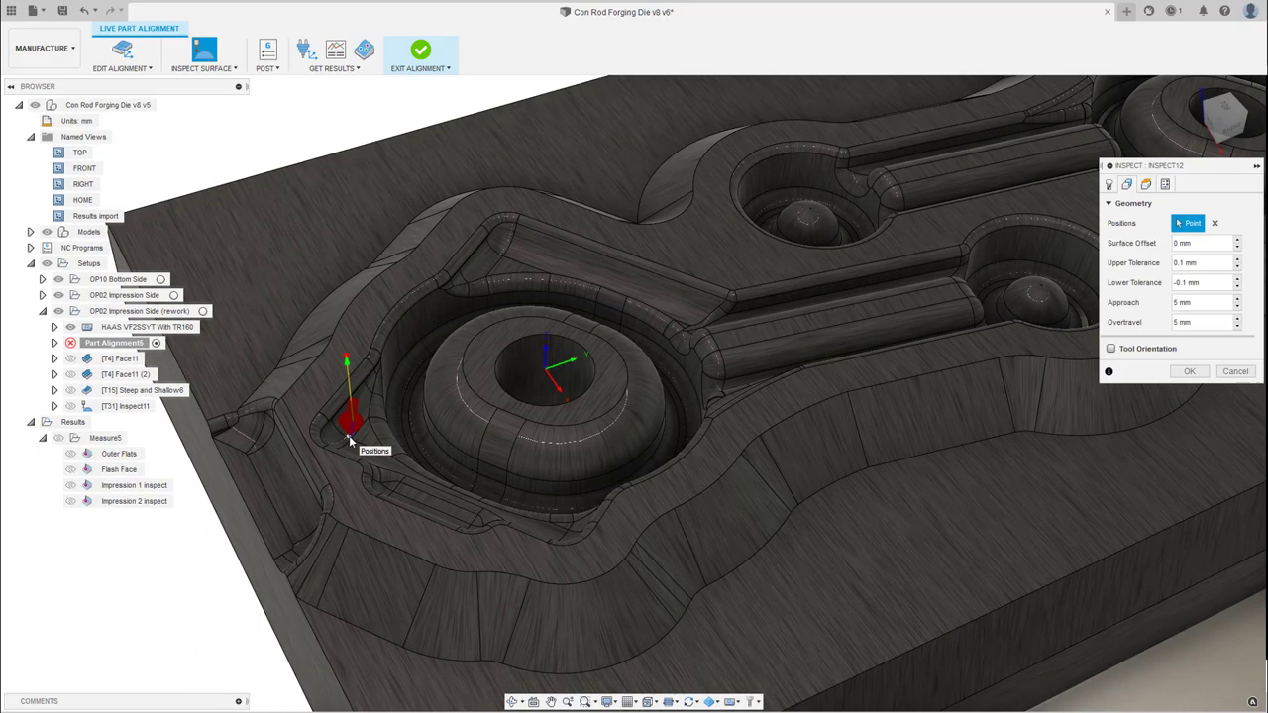
pyautogui.click(572, 533)
pyautogui.click(507, 237)
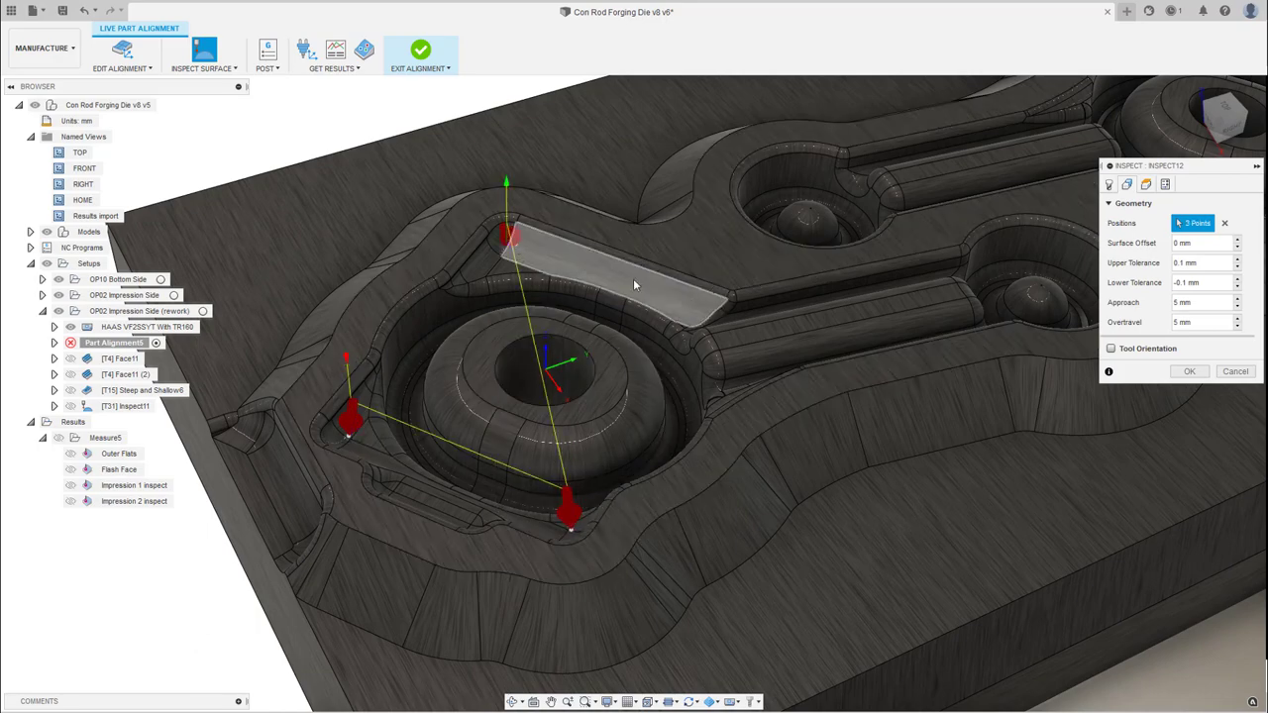
pyautogui.scroll(-3, 699, 299)
pyautogui.scroll(4, 663, 240)
pyautogui.click(581, 248)
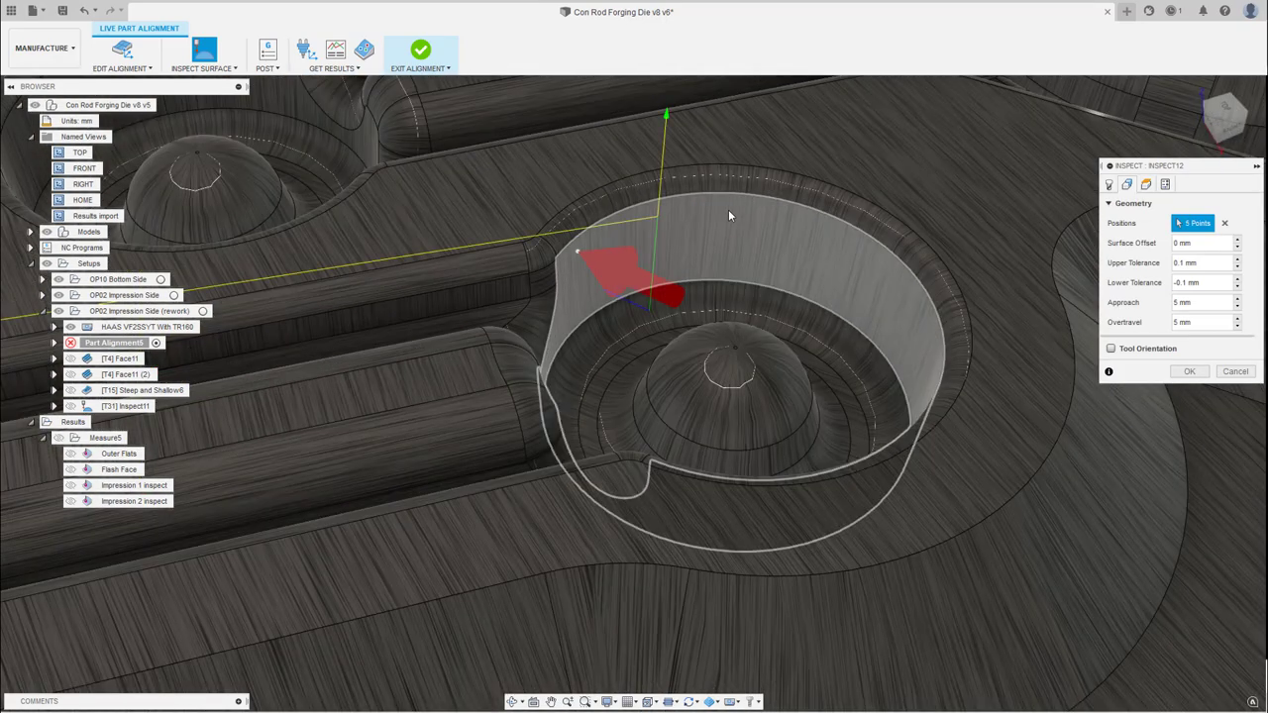
pyautogui.click(728, 209)
# - Add four more probe points around the main bowl pocket
pyautogui.scroll(-3, 931, 352)
pyautogui.scroll(4, 594, 317)
pyautogui.click(674, 251)
pyautogui.click(491, 316)
pyautogui.click(854, 520)
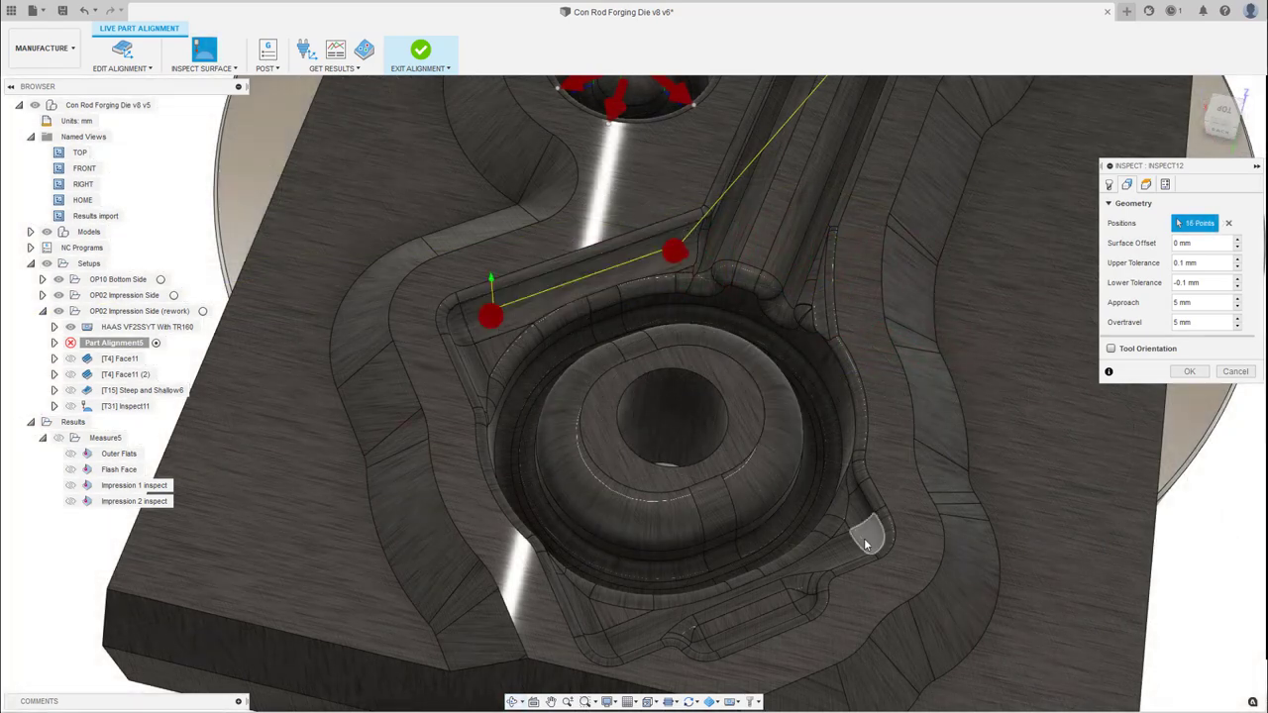
pyautogui.click(607, 619)
# - Set ±0.05 mm tolerance and 3 mm approach and overtravel, and confirm the 10-point Inspect12
pyautogui.click(1237, 306)
pyautogui.click(1238, 306)
pyautogui.click(1237, 326)
pyautogui.click(1238, 326)
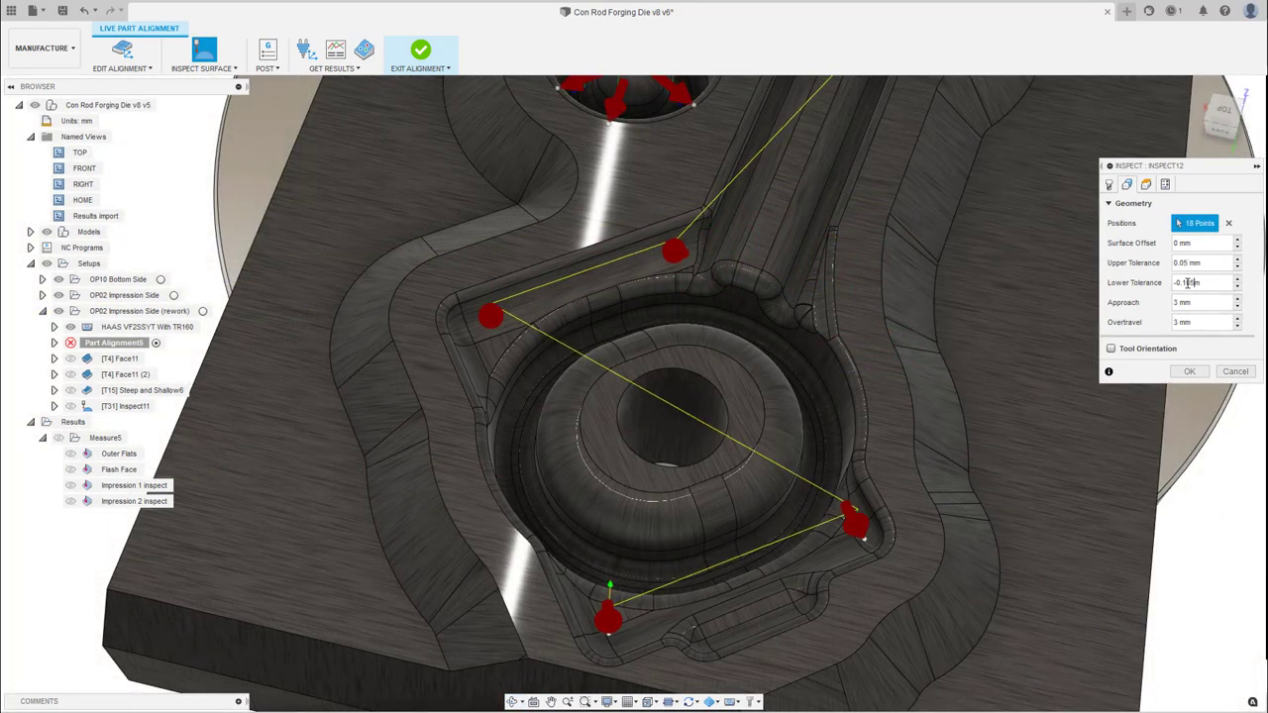
pyautogui.press('F6')
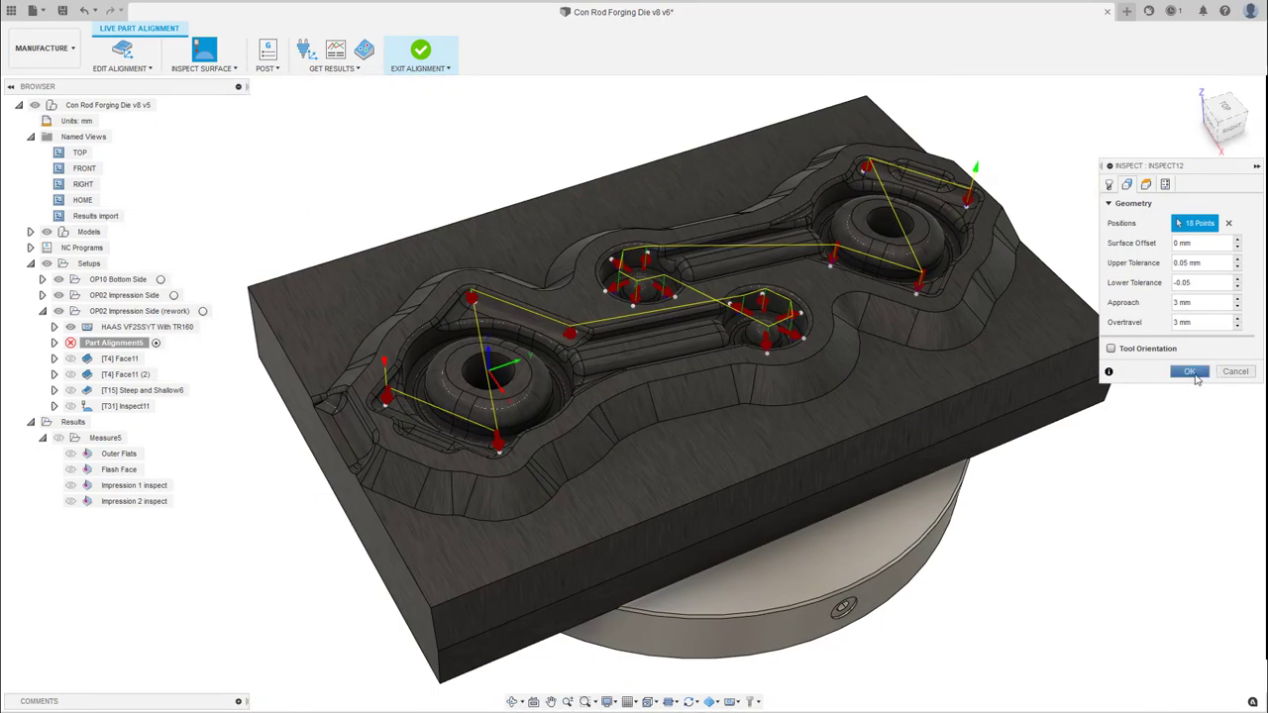
pyautogui.click(1190, 371)
pyautogui.click(268, 54)
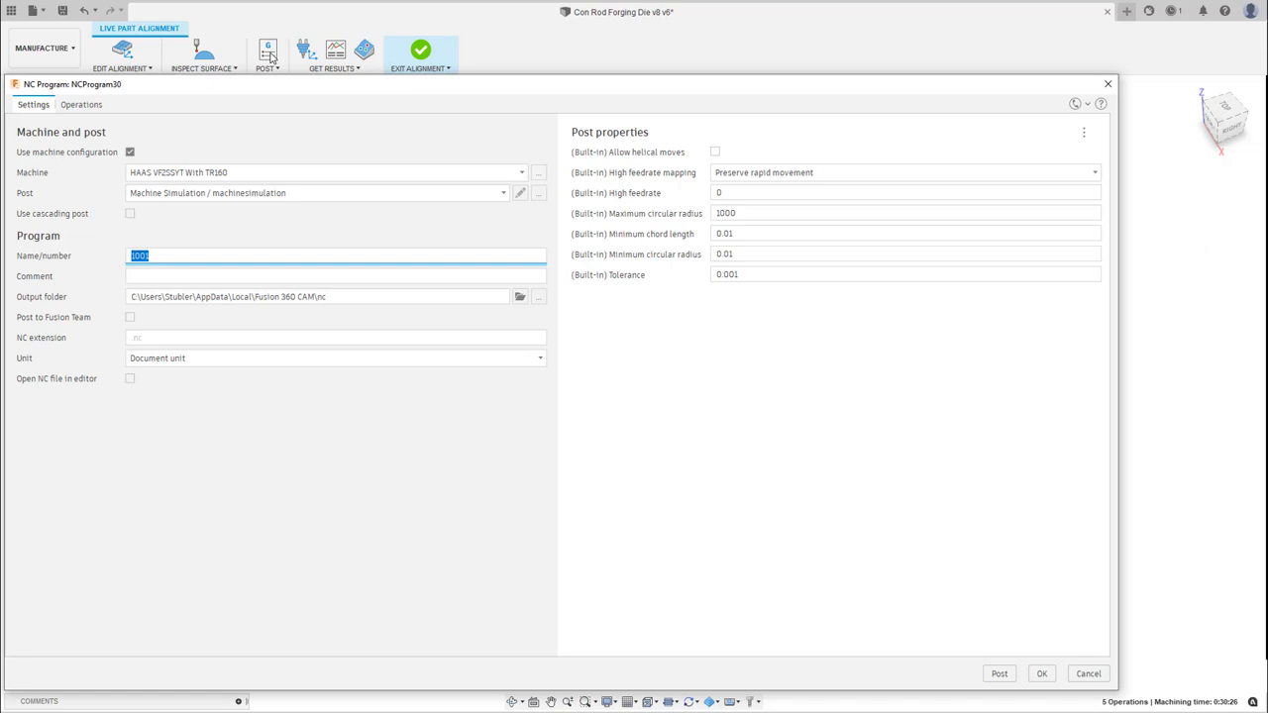
# - Check the program's operations list and post NCProgram30 with the five rework operations
pyautogui.click(95, 105)
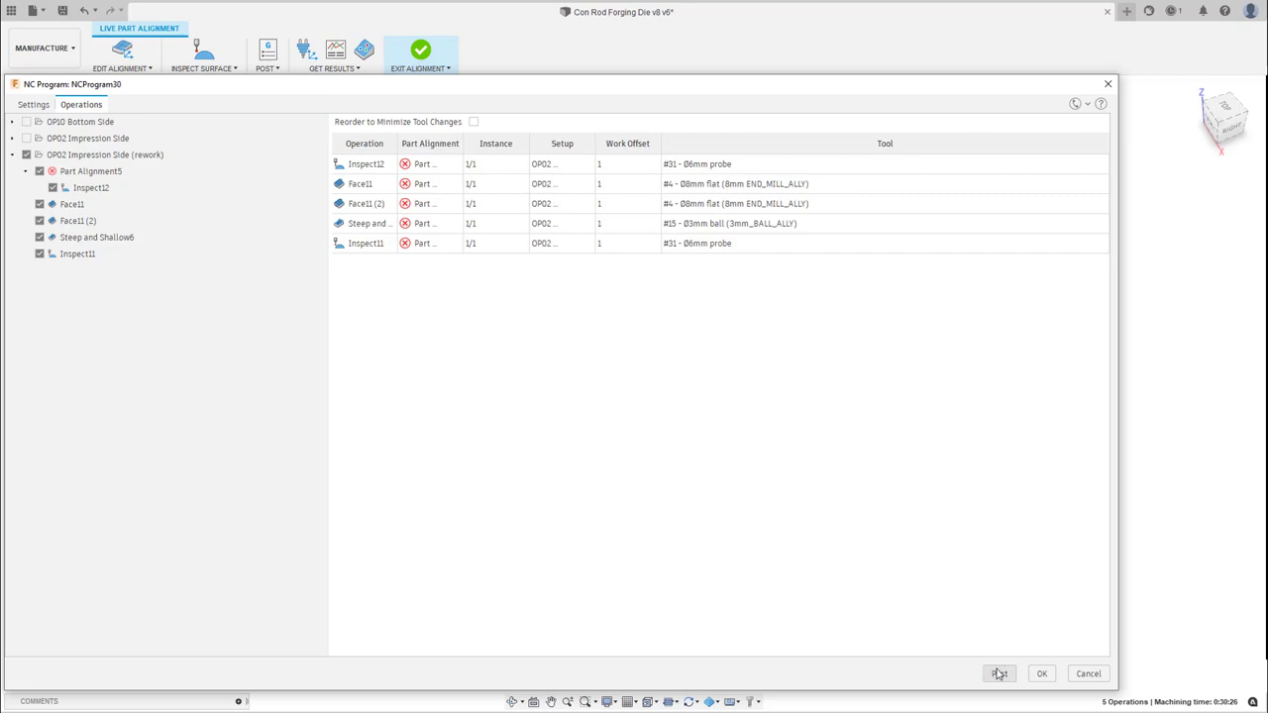
pyautogui.click(999, 674)
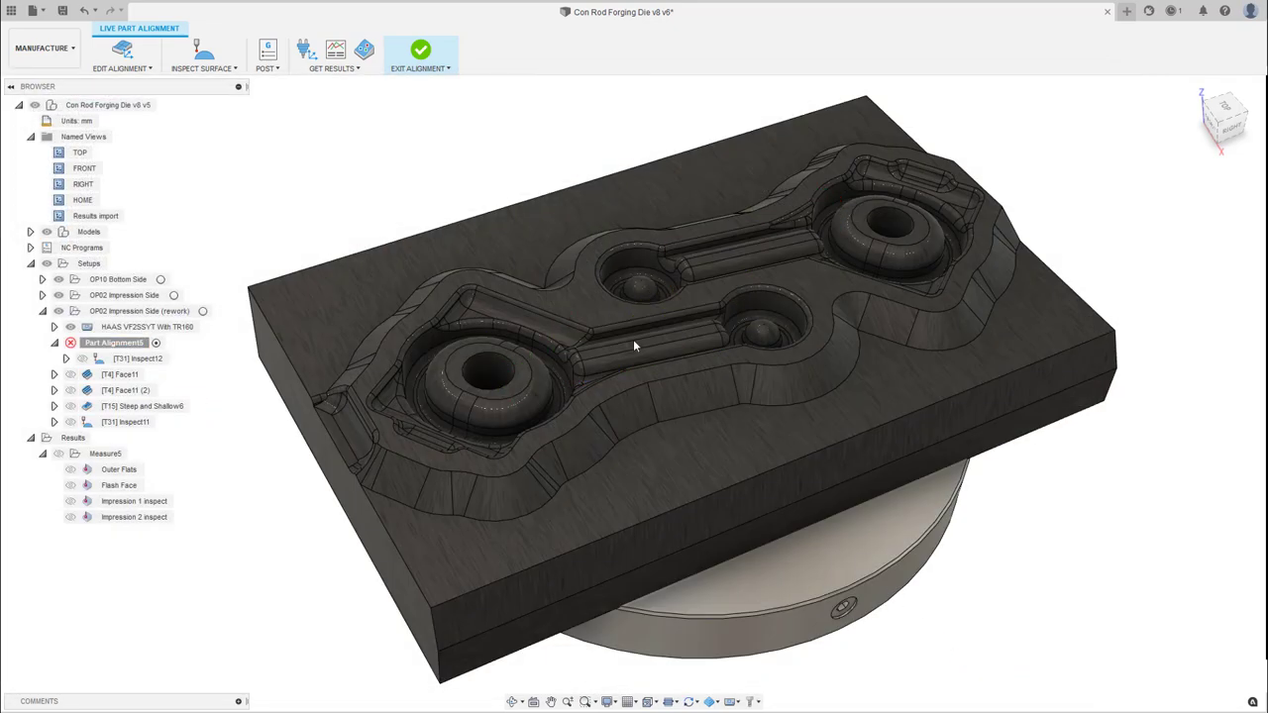
# - Connect live to the Haas machine, toggling Auto Approve and Auto Reject on, then off
pyautogui.click(306, 52)
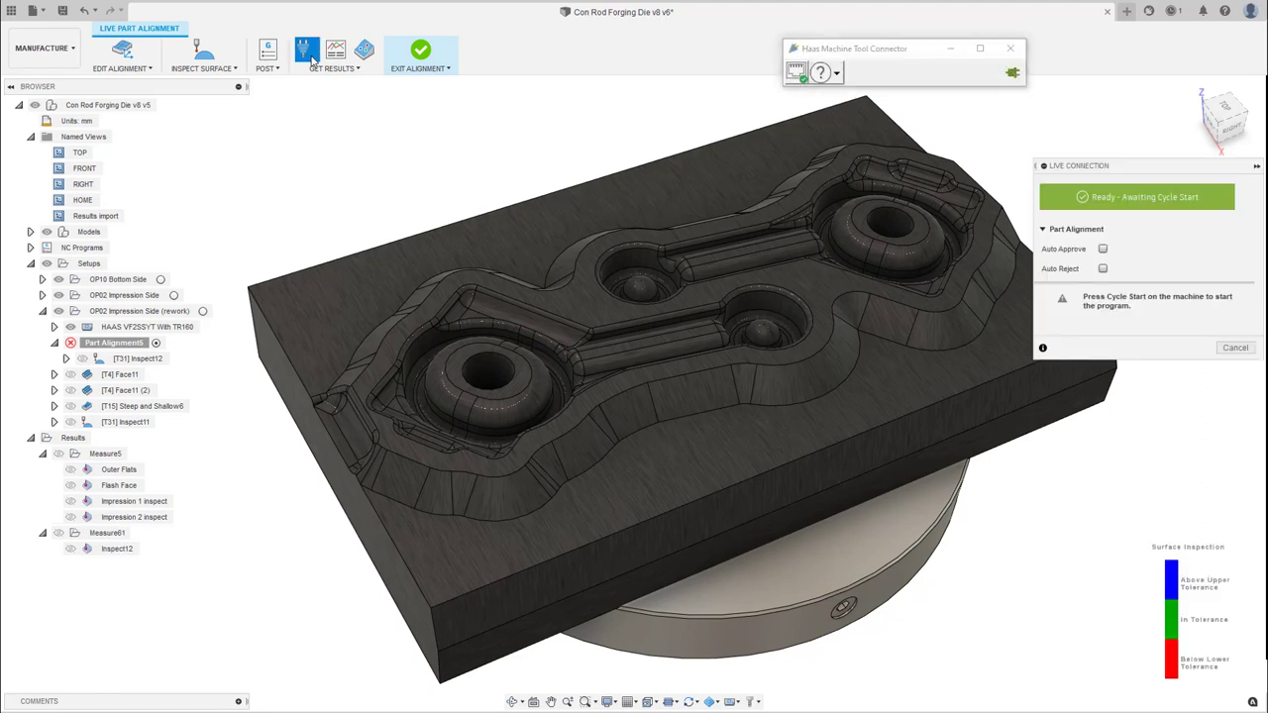
pyautogui.click(1103, 248)
pyautogui.click(1103, 268)
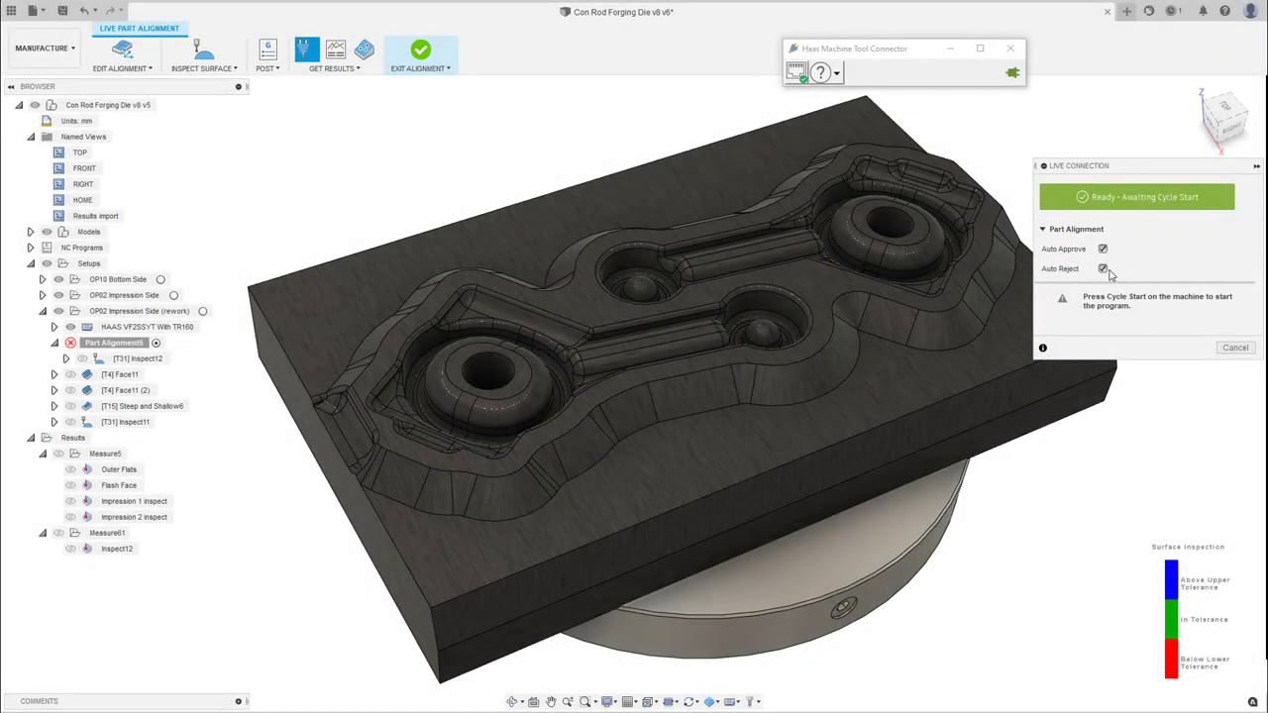
pyautogui.click(1103, 268)
pyautogui.click(1103, 249)
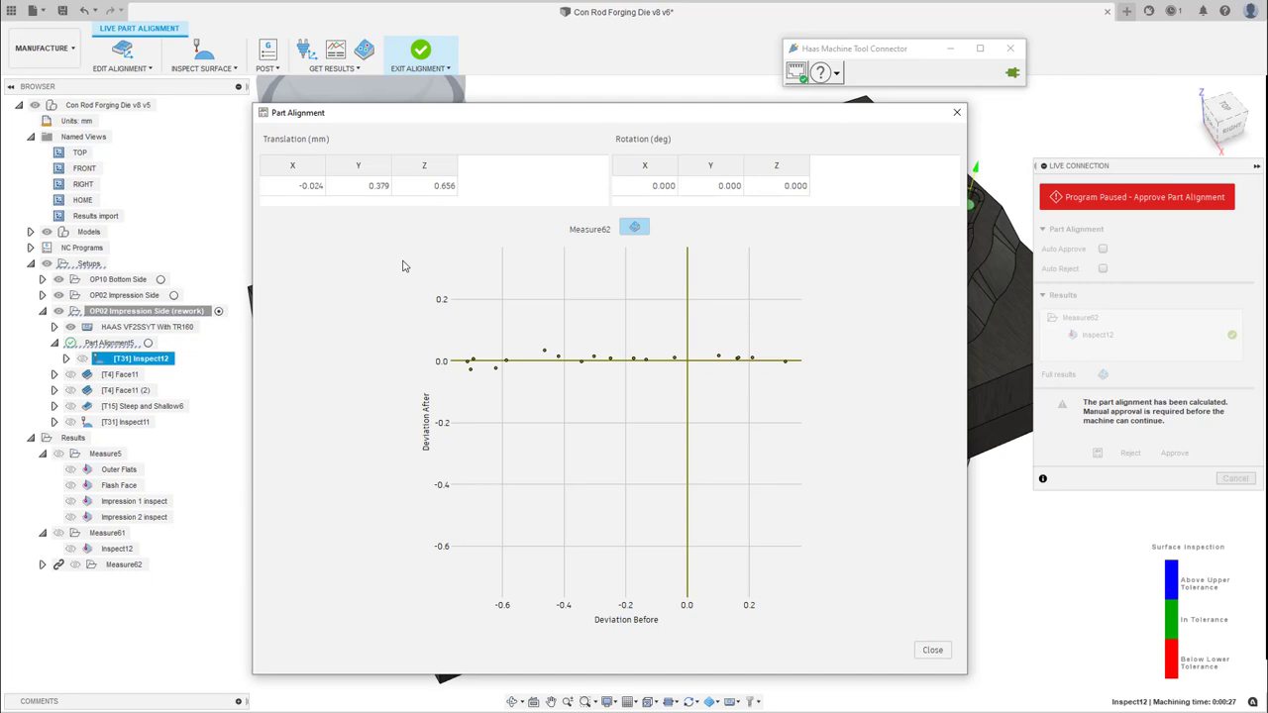
# - Compare Full results deviations before and after part alignment, then approve the alignment
pyautogui.click(956, 113)
pyautogui.click(1102, 375)
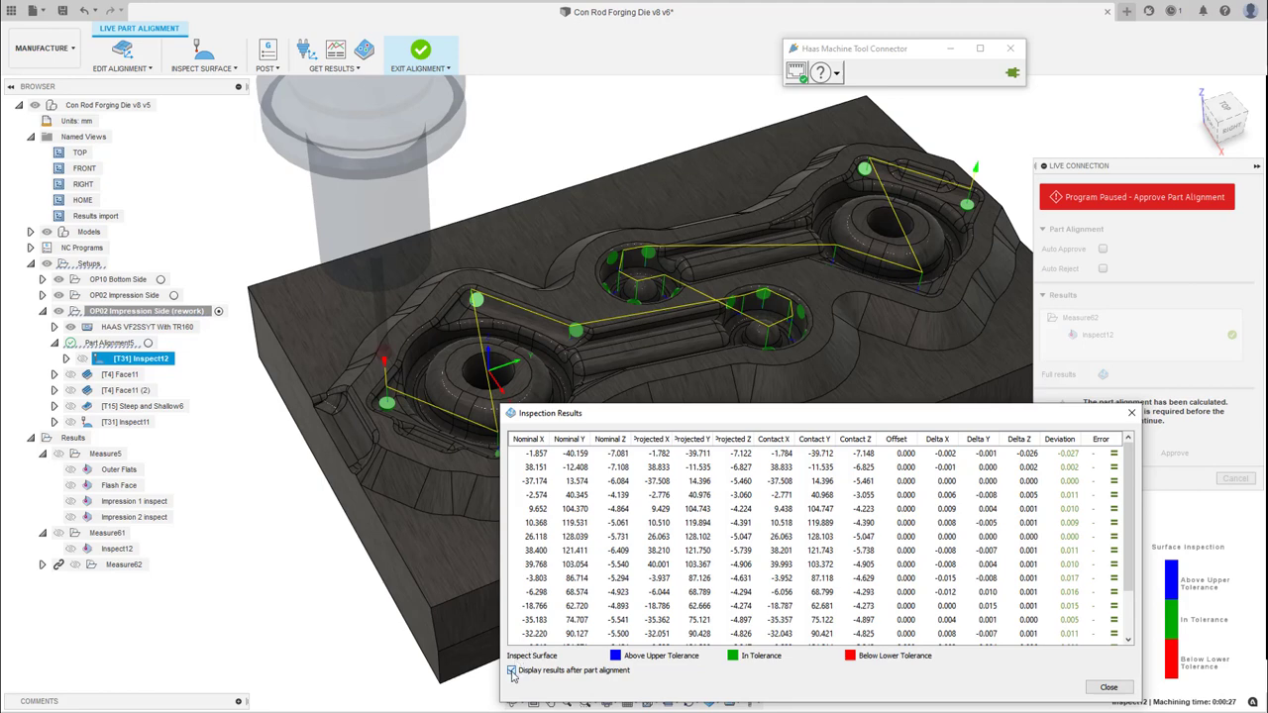
pyautogui.click(512, 671)
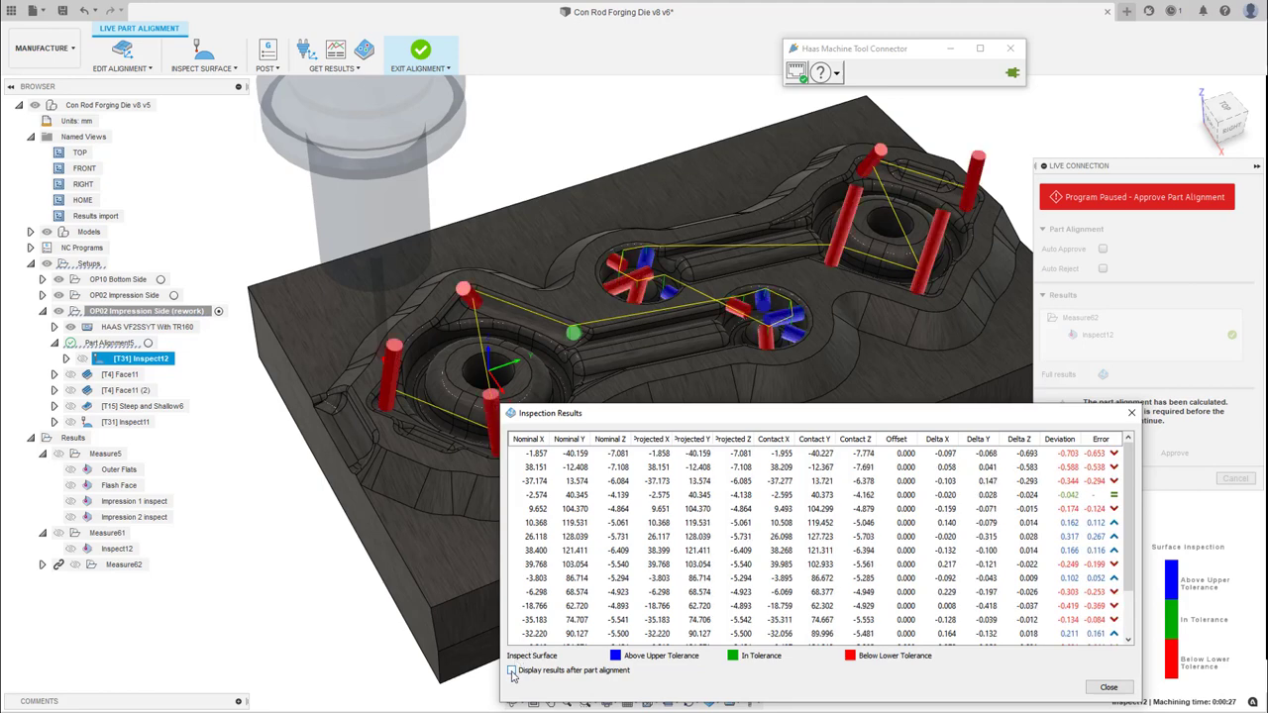
pyautogui.click(512, 671)
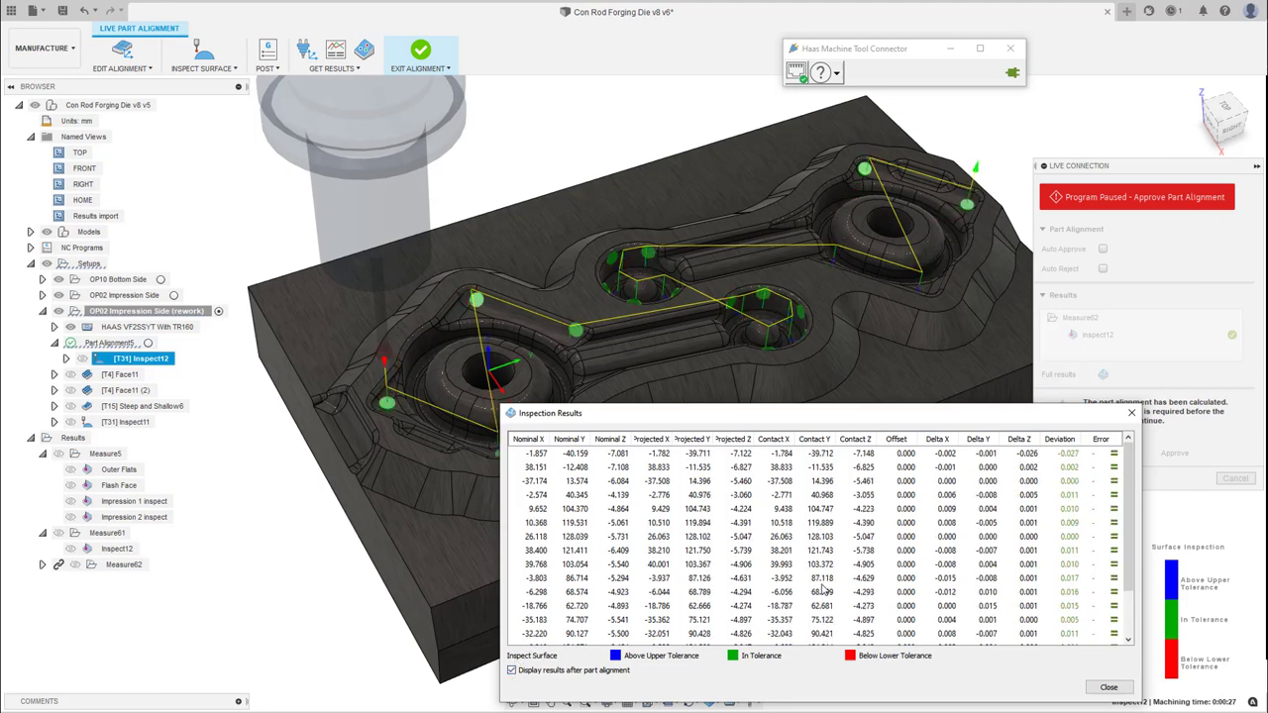
pyautogui.scroll(-2, 984, 558)
pyautogui.scroll(3, 987, 560)
pyautogui.click(1131, 414)
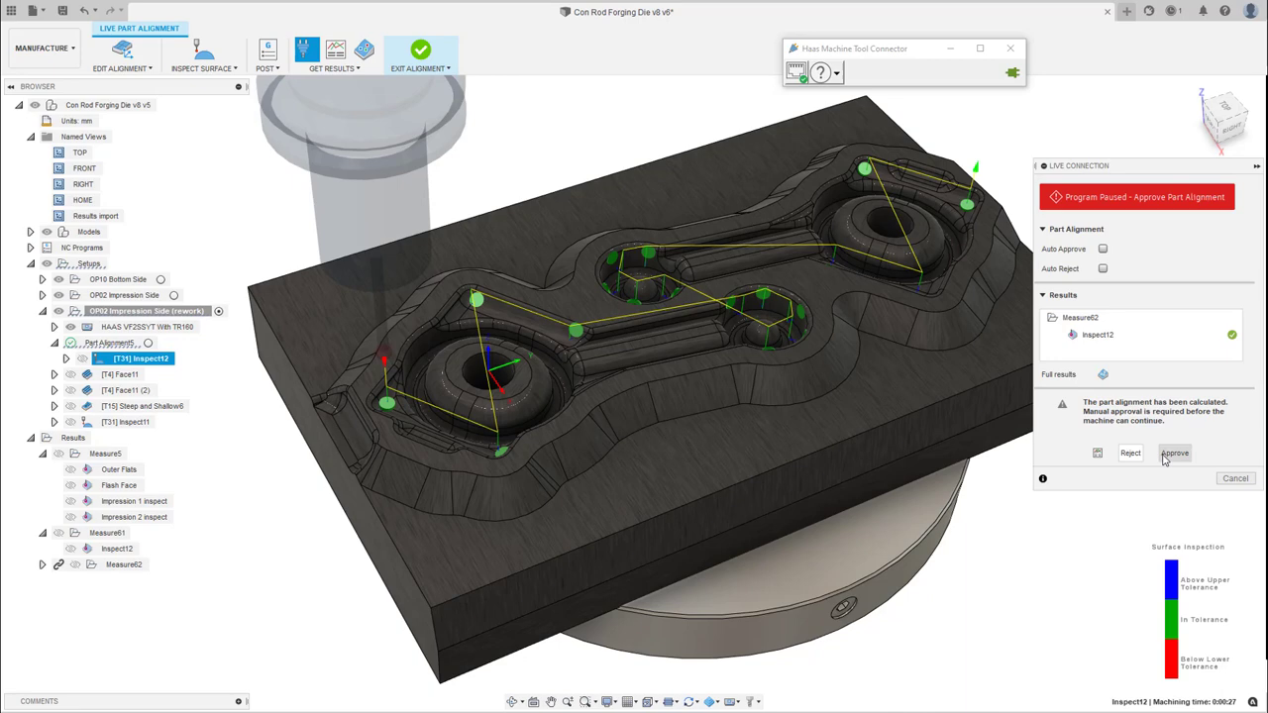
pyautogui.click(1175, 453)
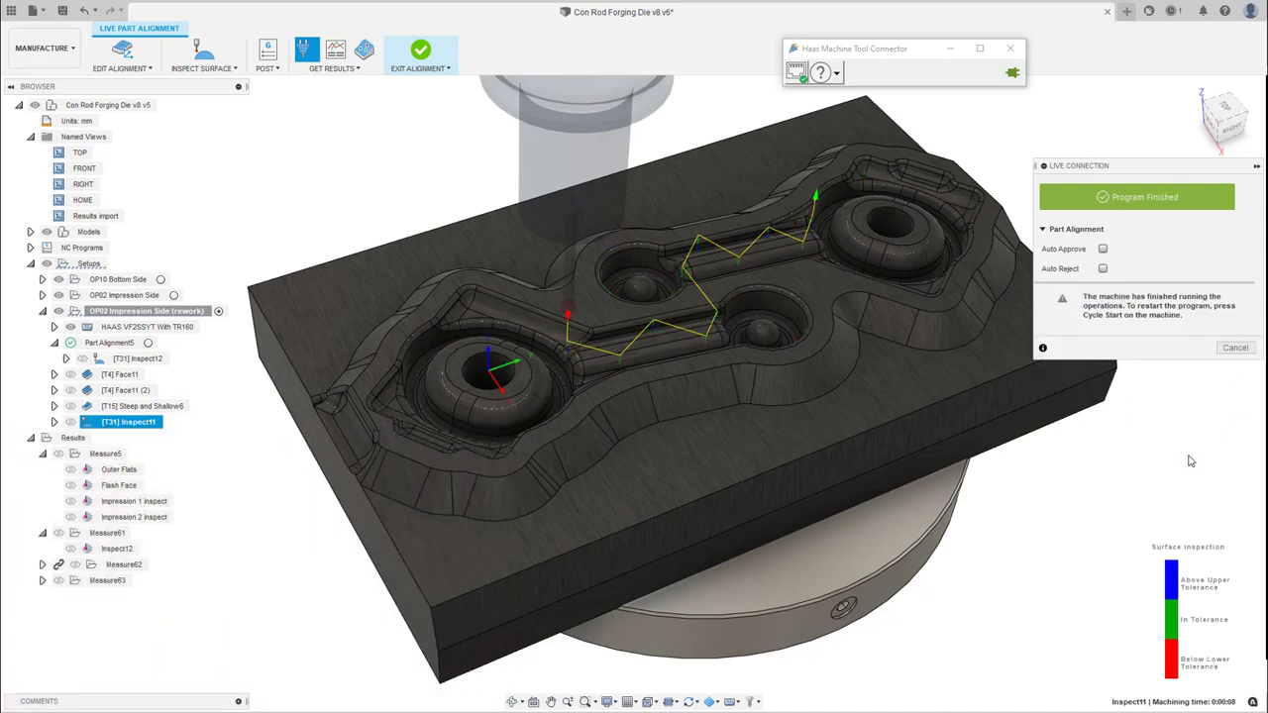
# - Close the live connection panel once the program reports finished
pyautogui.click(1231, 350)
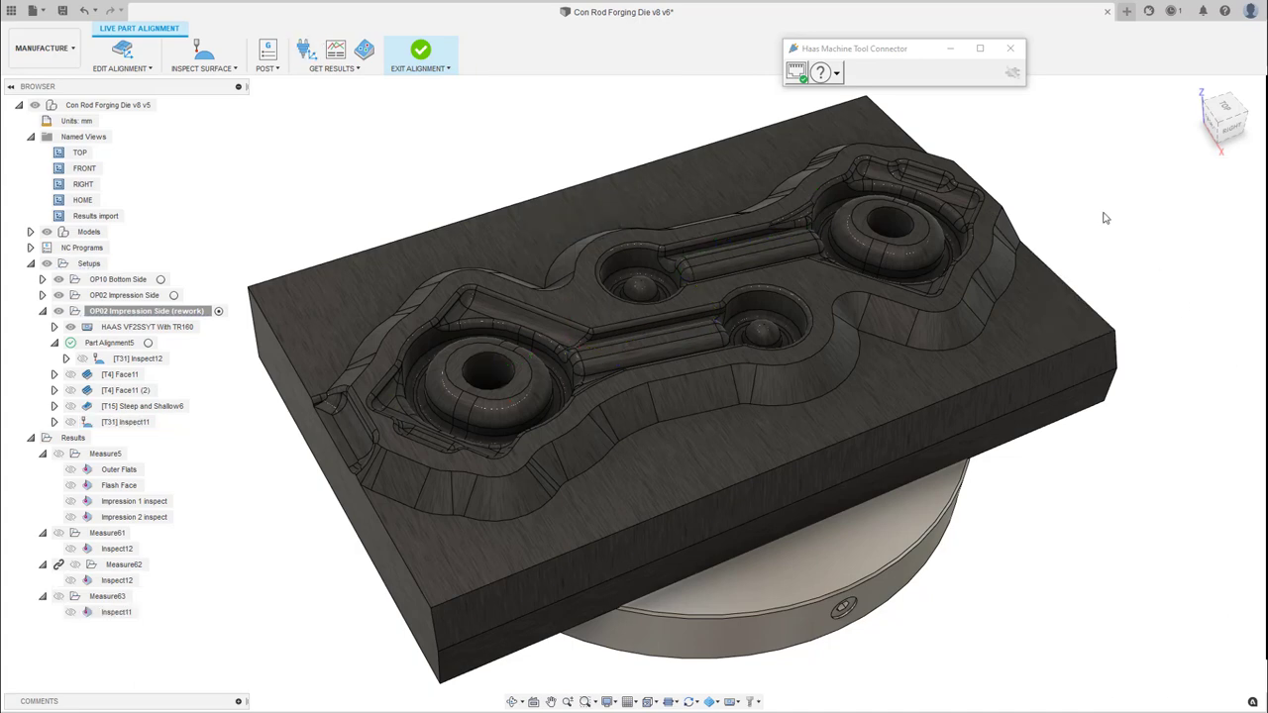
# - Exit live alignment and show Measure63's Inspect11 results, highlighting the slot point at -0.084 mm
pyautogui.click(421, 57)
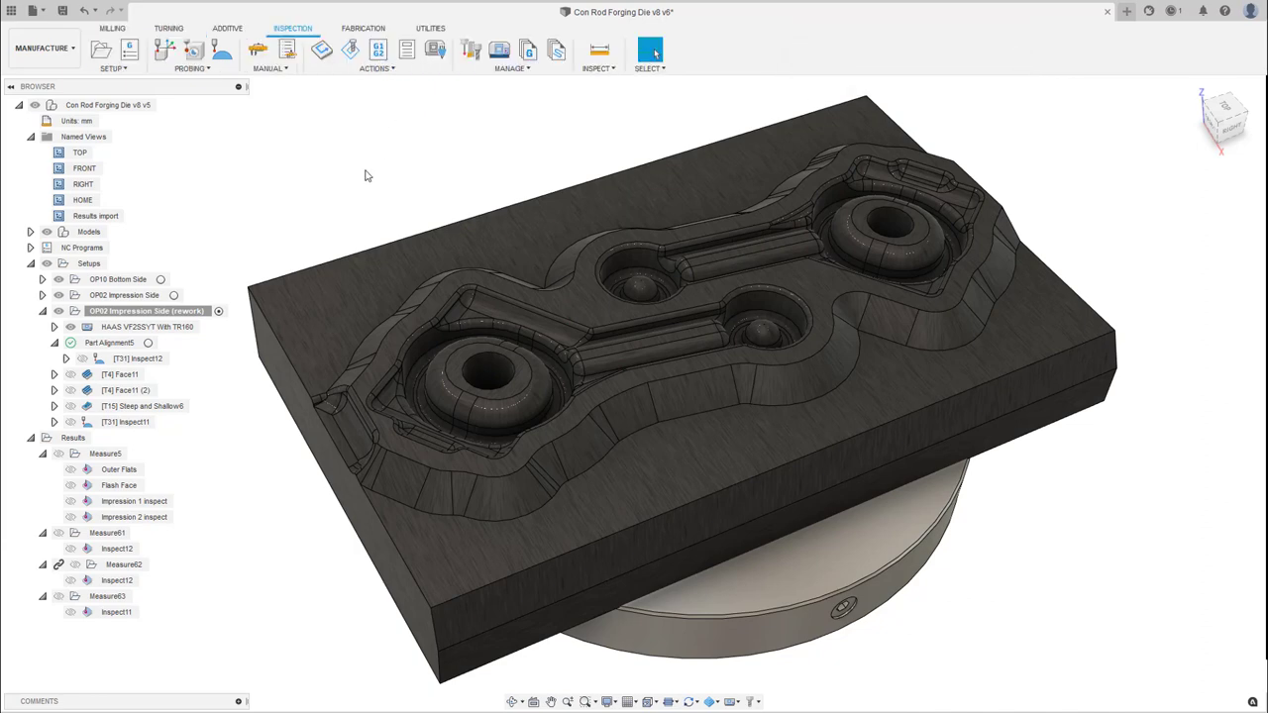
pyautogui.click(111, 570)
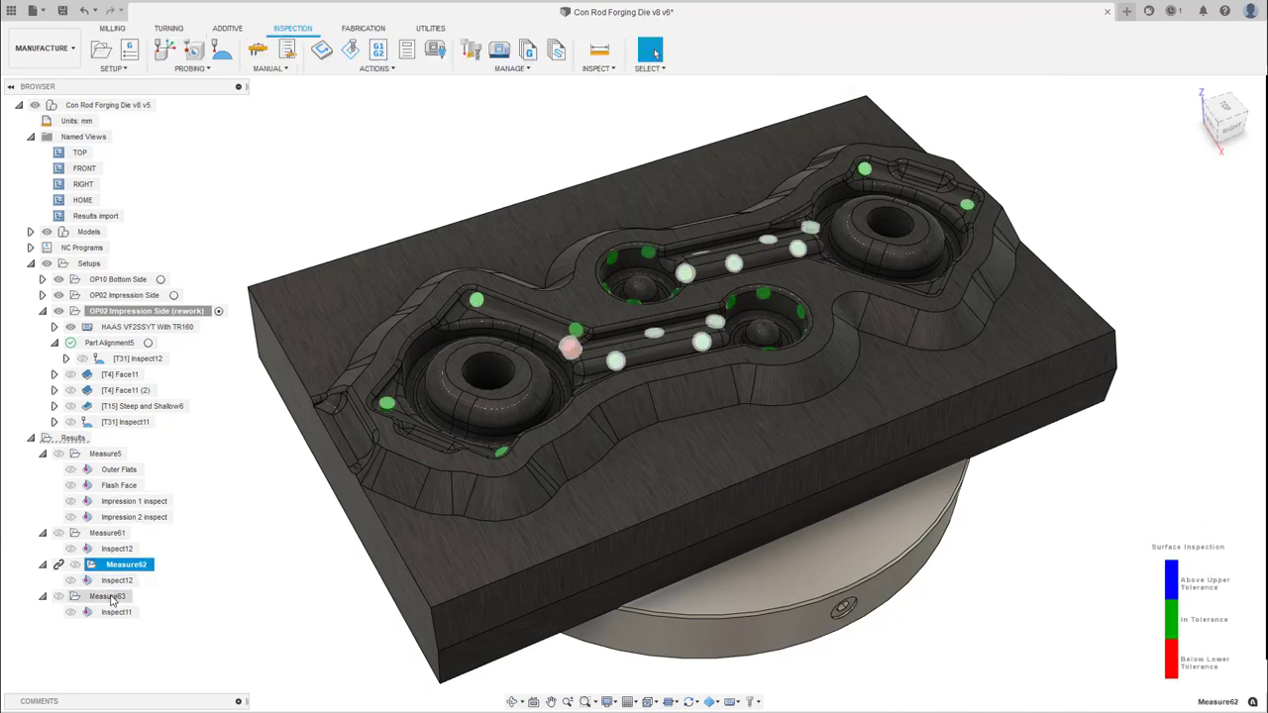
pyautogui.rightClick(115, 614)
pyautogui.click(158, 635)
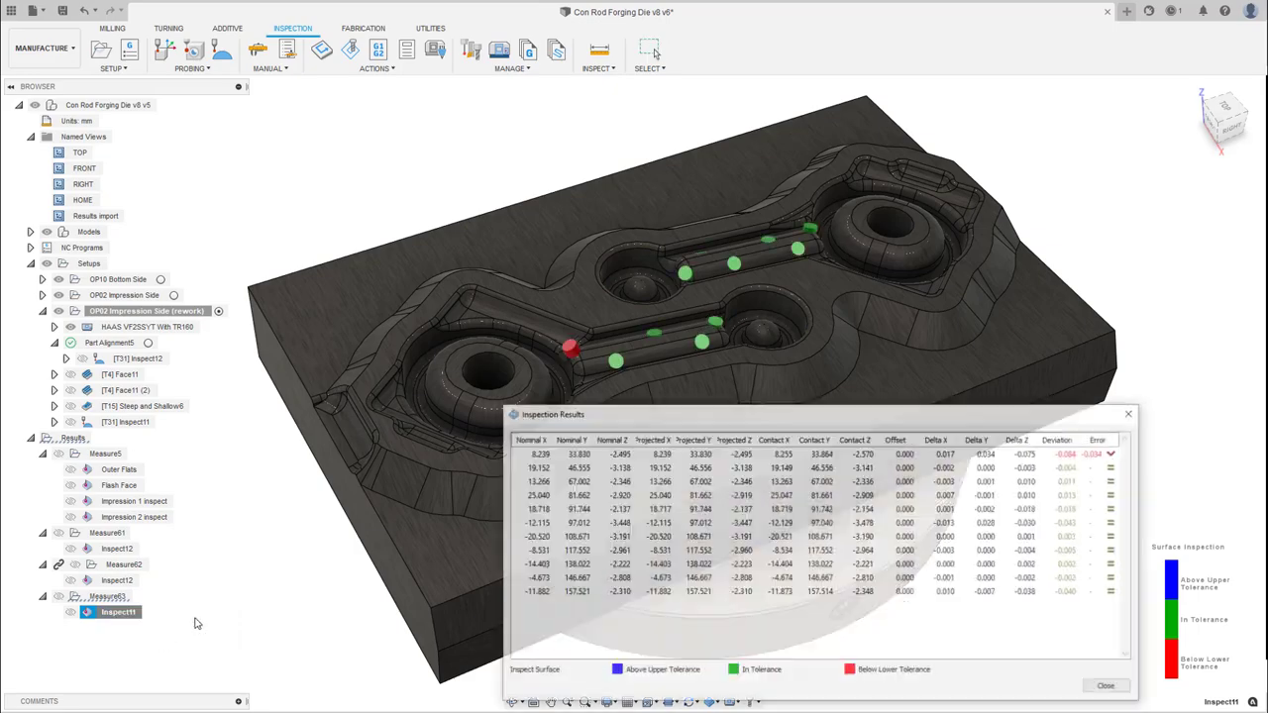
pyautogui.click(1067, 455)
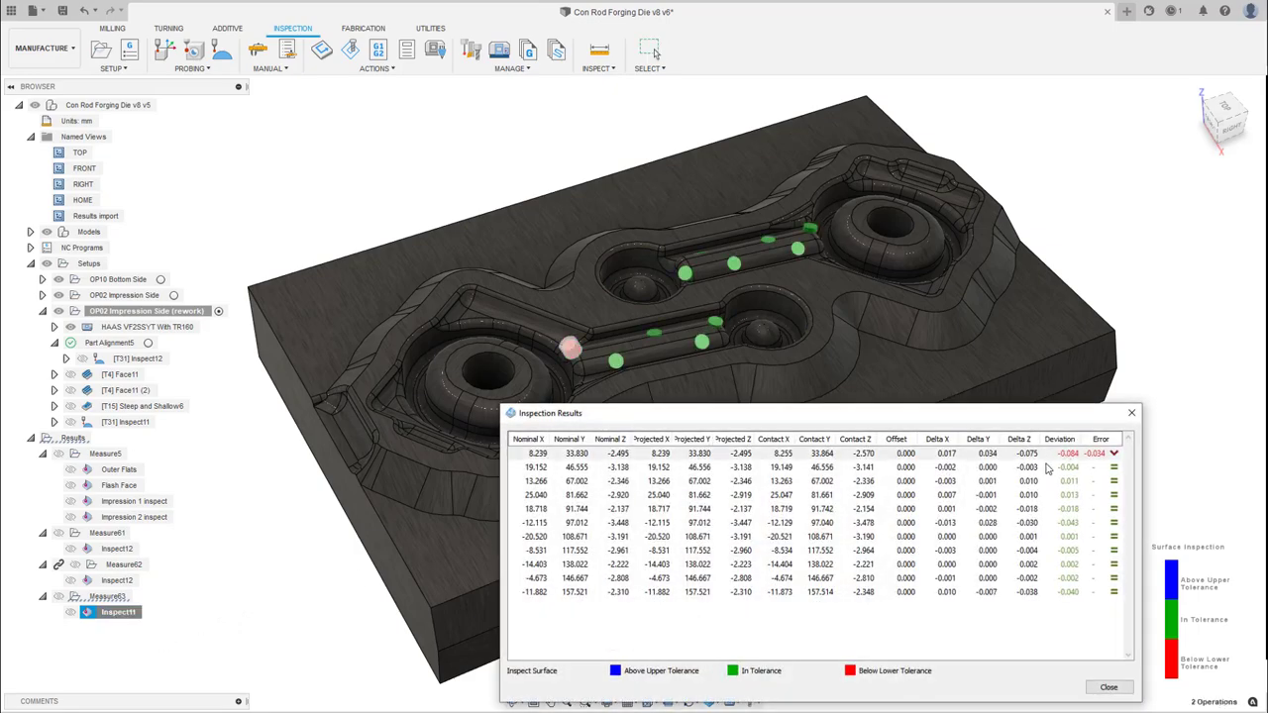